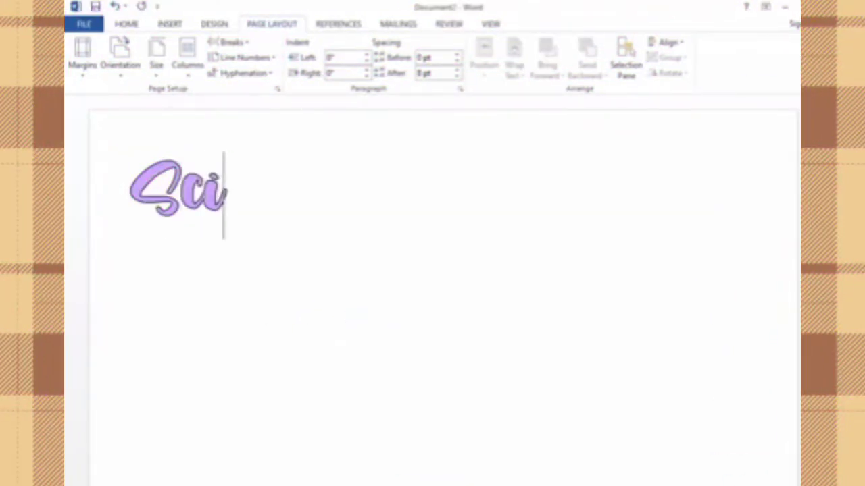
Finish typing 'Science' and insert a Simple Text Box above it
{"action": "type", "text": "ence"}
{"action": "left_click", "coordinate": [170, 24]}
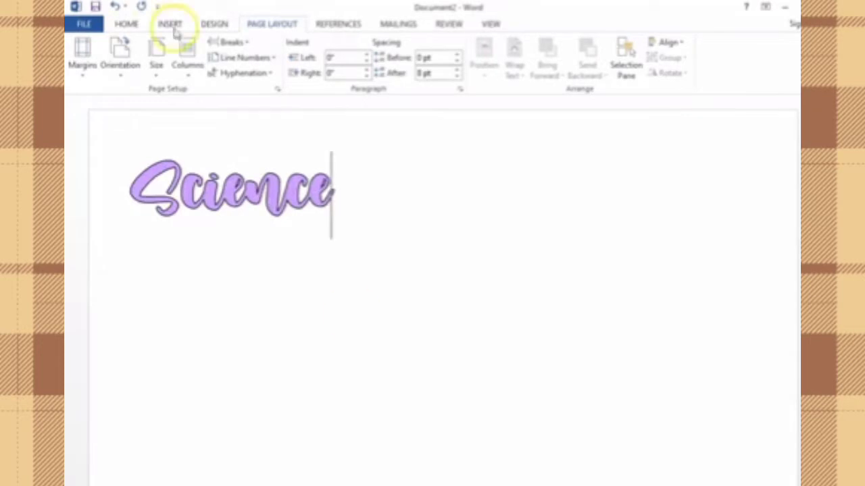
{"action": "left_click", "coordinate": [625, 58]}
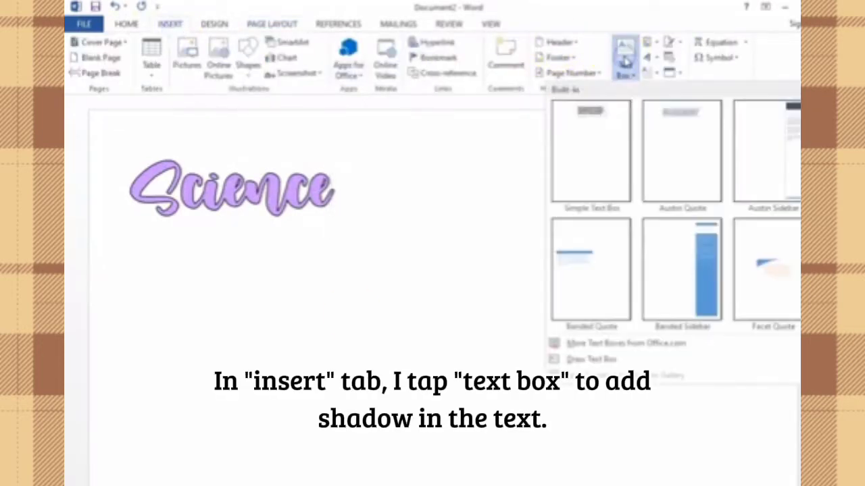
{"action": "left_click", "coordinate": [592, 113]}
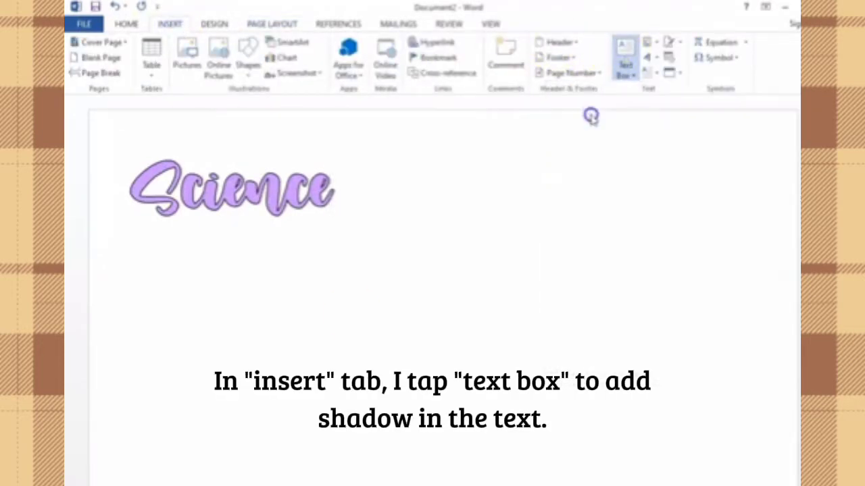
Copy the Science title into the text box and make the copy darker purple
{"action": "left_click", "coordinate": [126, 278]}
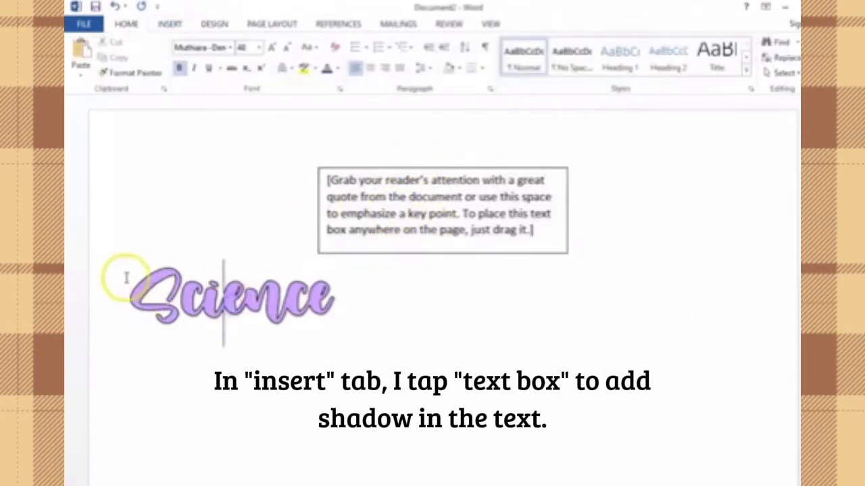
{"action": "left_click_drag", "start_coordinate": [135, 281], "coordinate": [343, 290]}
{"action": "key", "text": "ctrl+c"}
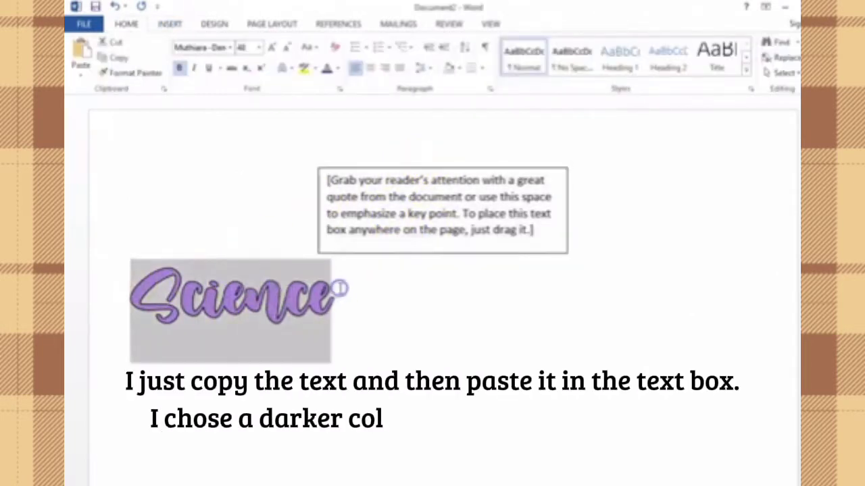
{"action": "left_click", "coordinate": [430, 212]}
{"action": "key", "text": "ctrl+v"}
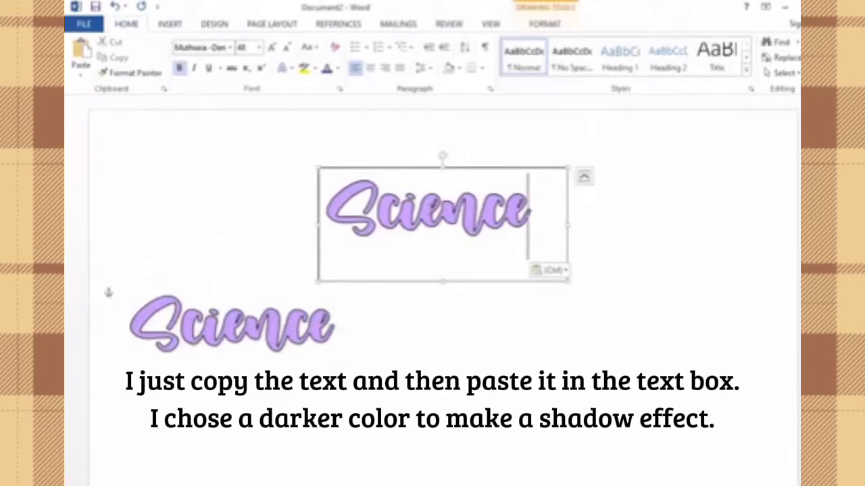
{"action": "left_click_drag", "start_coordinate": [554, 206], "coordinate": [343, 201]}
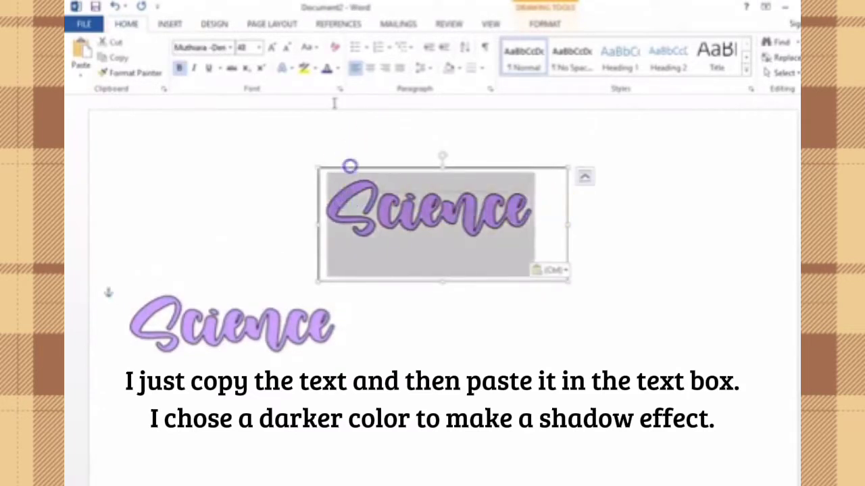
{"action": "left_click", "coordinate": [327, 68]}
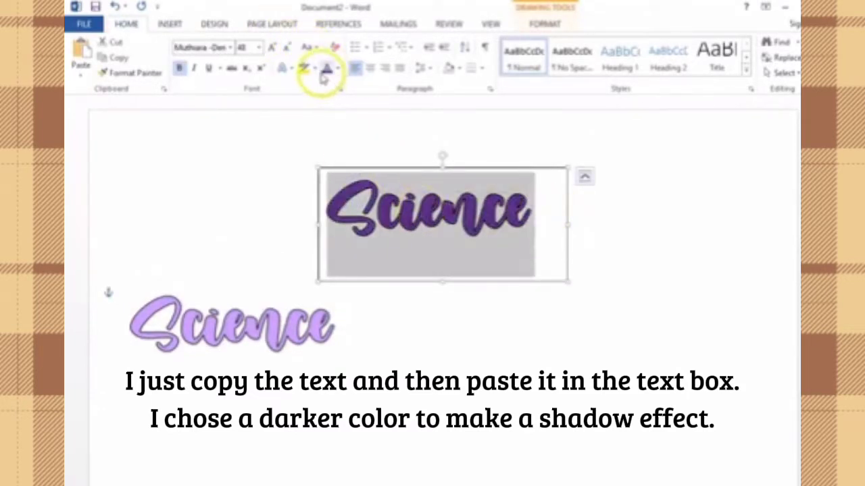
Set the dark copy to Behind Text and drag it behind the original Science title
{"action": "left_click", "coordinate": [544, 25]}
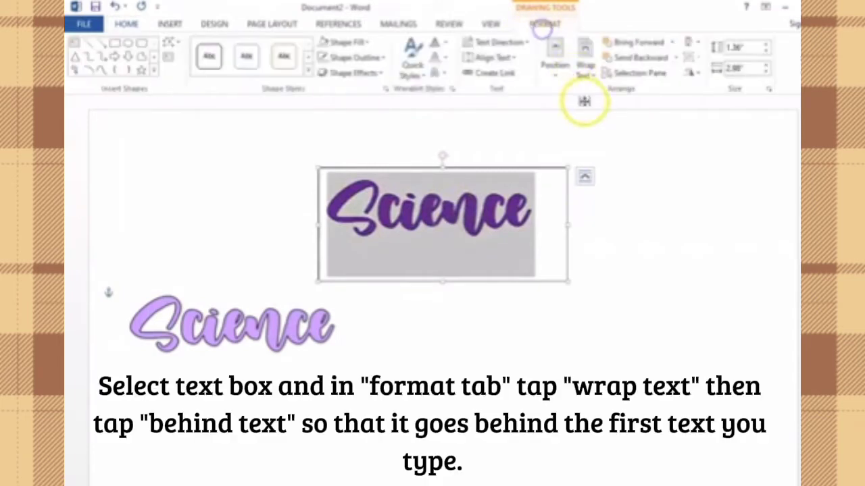
{"action": "left_click", "coordinate": [585, 64]}
{"action": "left_click", "coordinate": [597, 171]}
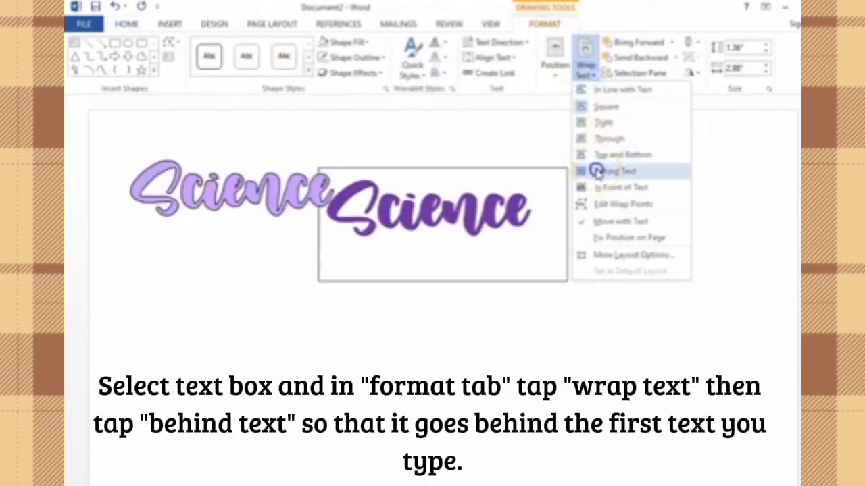
{"action": "left_click_drag", "start_coordinate": [318, 277], "coordinate": [312, 147]}
Type 'Biology' below Science in the Hit me, punk! font and enlarge it with Grow Font
{"action": "left_click", "coordinate": [305, 329]}
{"action": "type", "text": "Biolo"}
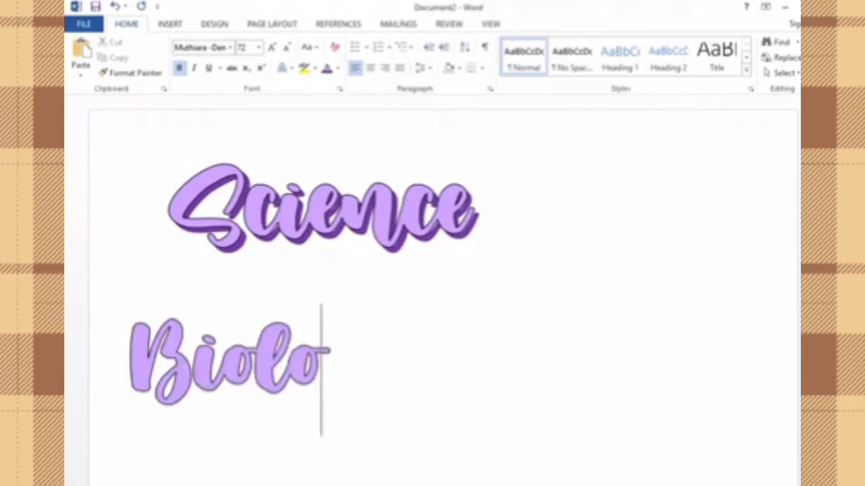
{"action": "type", "text": "gy"}
{"action": "scroll", "coordinate": [440, 270], "scroll_direction": "down", "scroll_amount": 2}
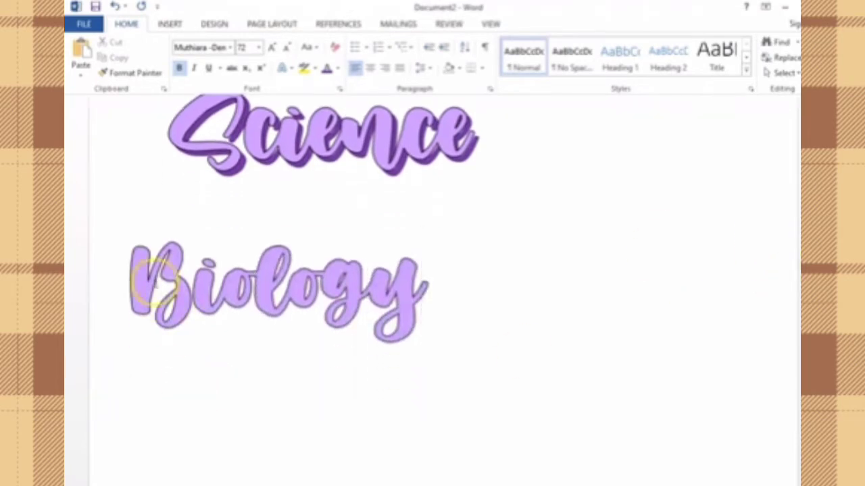
{"action": "left_click_drag", "start_coordinate": [131, 284], "coordinate": [417, 277]}
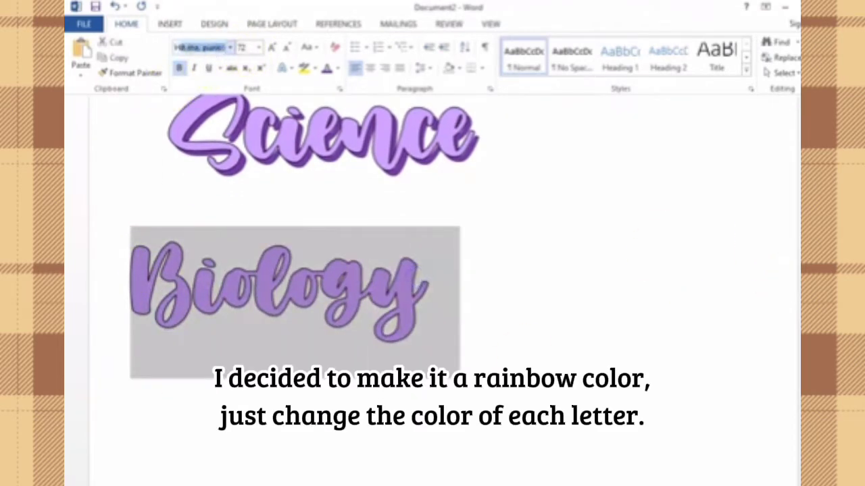
{"action": "key", "text": "Return"}
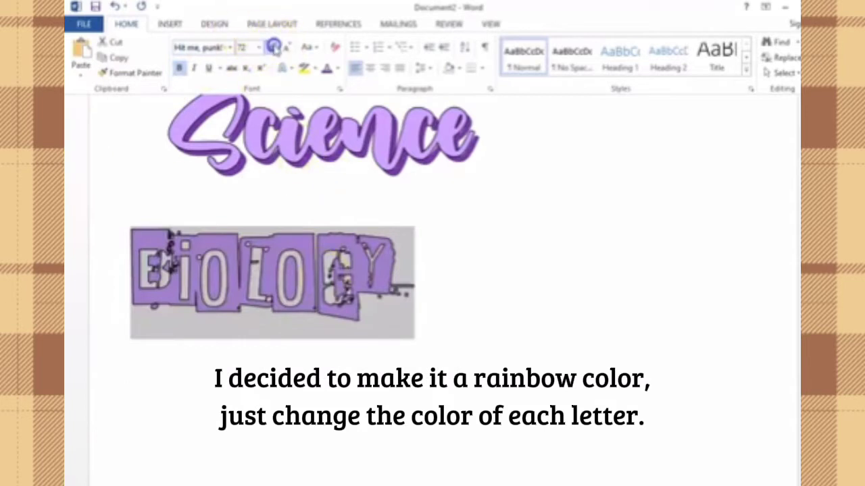
{"action": "left_click", "coordinate": [274, 46]}
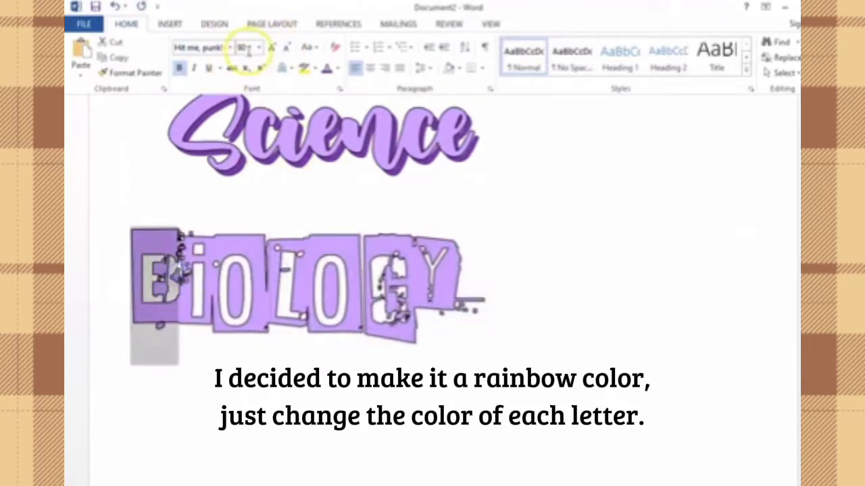
Colour the letters B red, i orange, o yellow and l light green
{"action": "left_click", "coordinate": [337, 70]}
{"action": "left_click", "coordinate": [336, 189]}
{"action": "left_click_drag", "start_coordinate": [180, 277], "coordinate": [307, 277]}
{"action": "left_click", "coordinate": [338, 69]}
{"action": "left_click", "coordinate": [347, 188]}
{"action": "left_click", "coordinate": [338, 69]}
{"action": "left_click", "coordinate": [358, 188]}
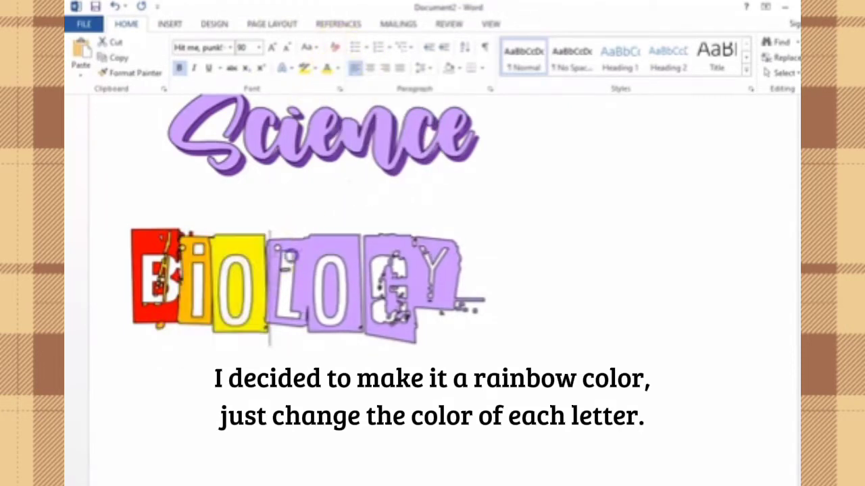
{"action": "left_click", "coordinate": [338, 70]}
{"action": "left_click", "coordinate": [379, 189]}
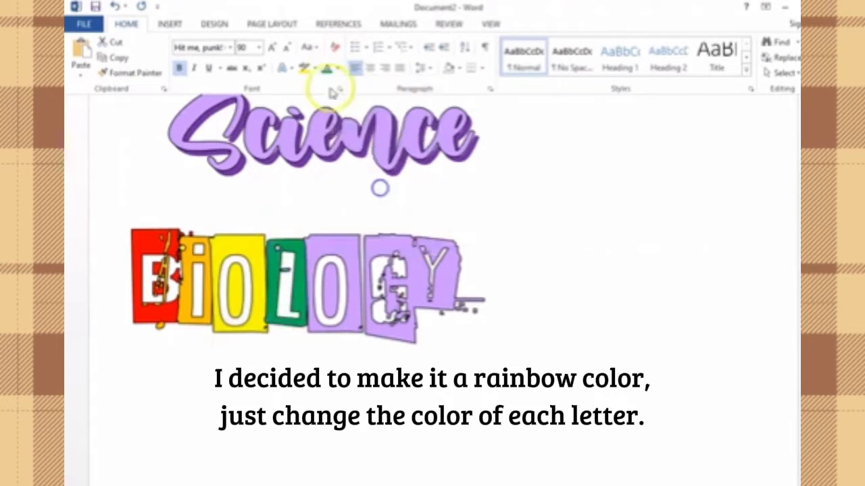
{"action": "left_click", "coordinate": [338, 70]}
{"action": "left_click", "coordinate": [372, 188]}
Colour the second o light blue, g dark blue and y purple
{"action": "left_click_drag", "start_coordinate": [307, 277], "coordinate": [460, 277]}
{"action": "left_click", "coordinate": [338, 70]}
{"action": "left_click", "coordinate": [395, 189]}
{"action": "left_click", "coordinate": [342, 69]}
{"action": "left_click", "coordinate": [410, 191]}
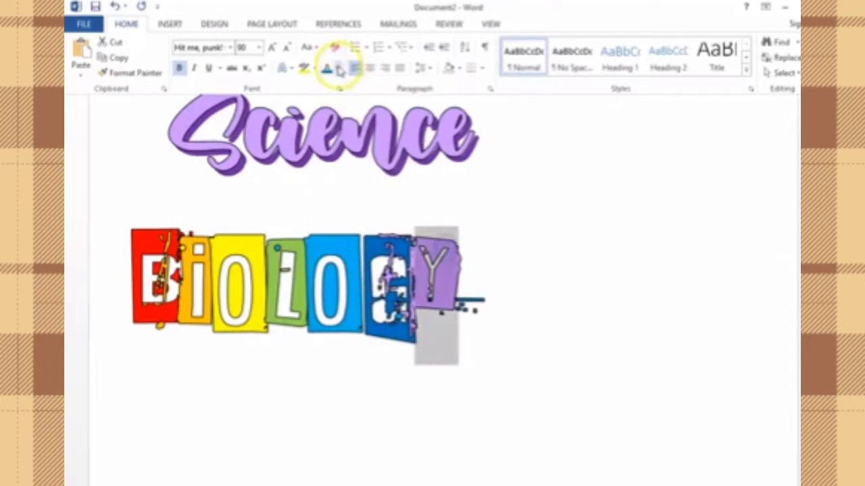
{"action": "left_click", "coordinate": [338, 69]}
{"action": "left_click", "coordinate": [428, 188]}
Remove the text outline from the Biology letters
{"action": "left_click_drag", "start_coordinate": [119, 276], "coordinate": [414, 277]}
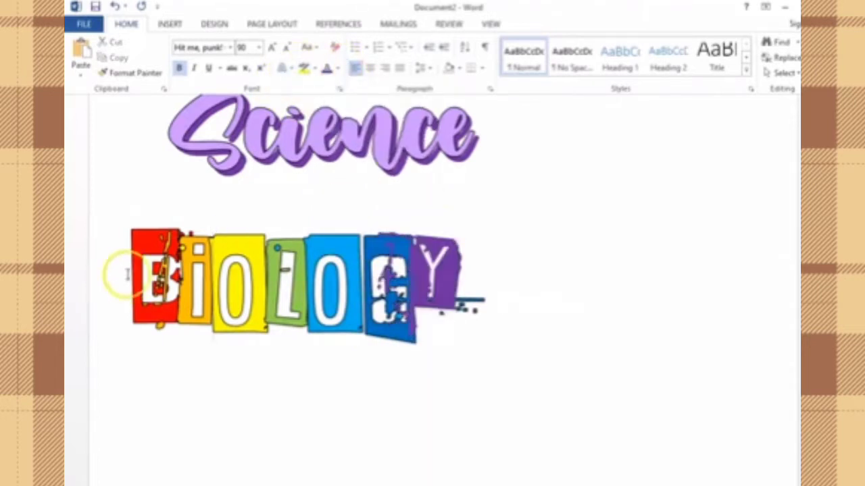
{"action": "left_click", "coordinate": [295, 73]}
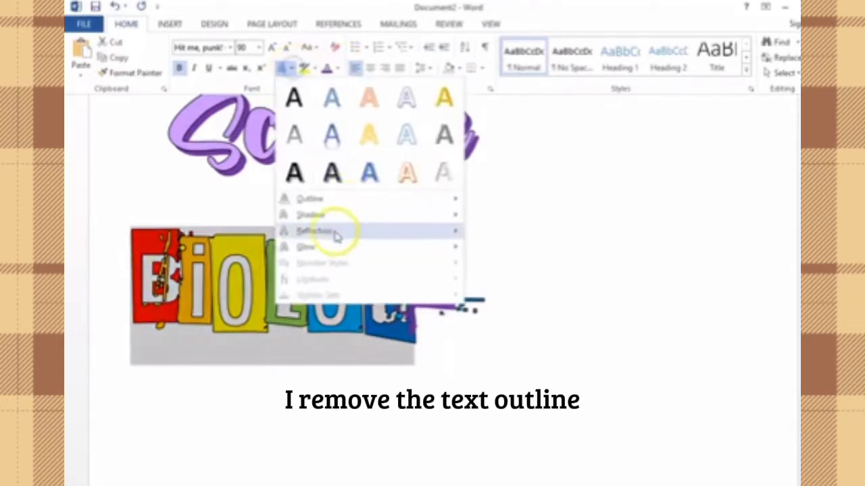
{"action": "mouse_move", "coordinate": [460, 193]}
{"action": "left_click", "coordinate": [473, 346]}
{"action": "left_click", "coordinate": [473, 346]}
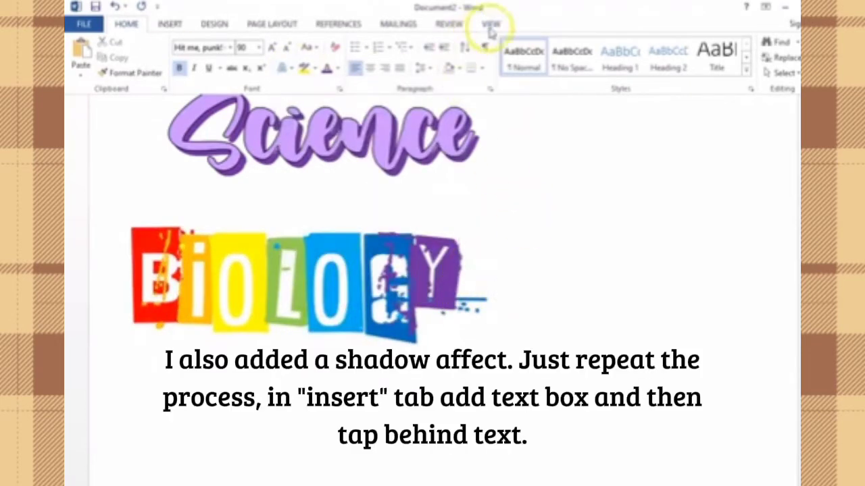
Insert a Simple Text Box, paste a copy of BIOLOGY into it, and widen it to fit
{"action": "scroll", "coordinate": [497, 262], "scroll_direction": "down", "scroll_amount": 3}
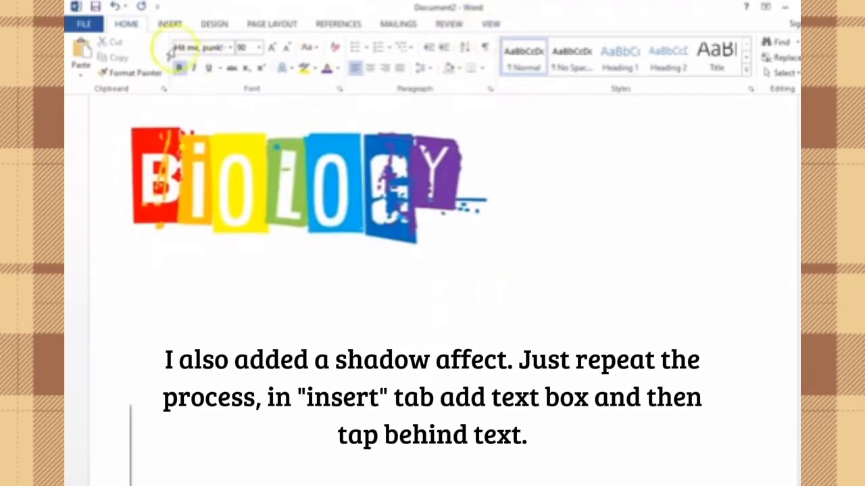
{"action": "left_click", "coordinate": [170, 24]}
{"action": "left_click", "coordinate": [622, 58]}
{"action": "left_click", "coordinate": [595, 135]}
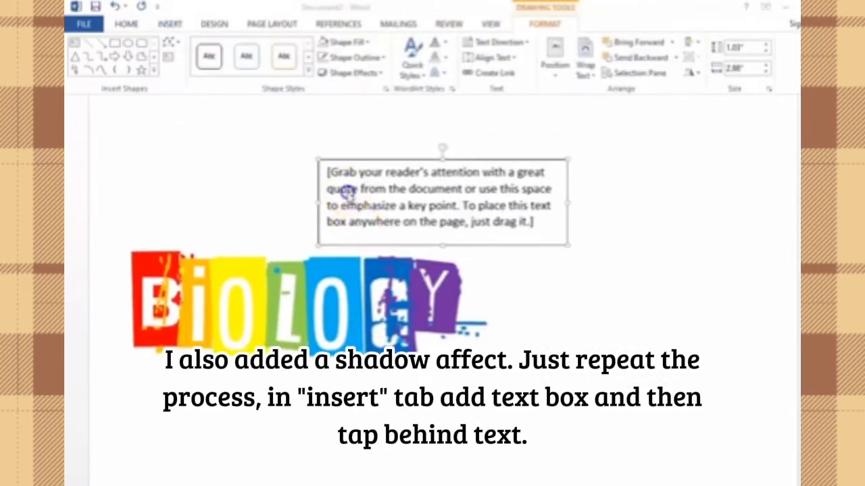
{"action": "left_click", "coordinate": [106, 299]}
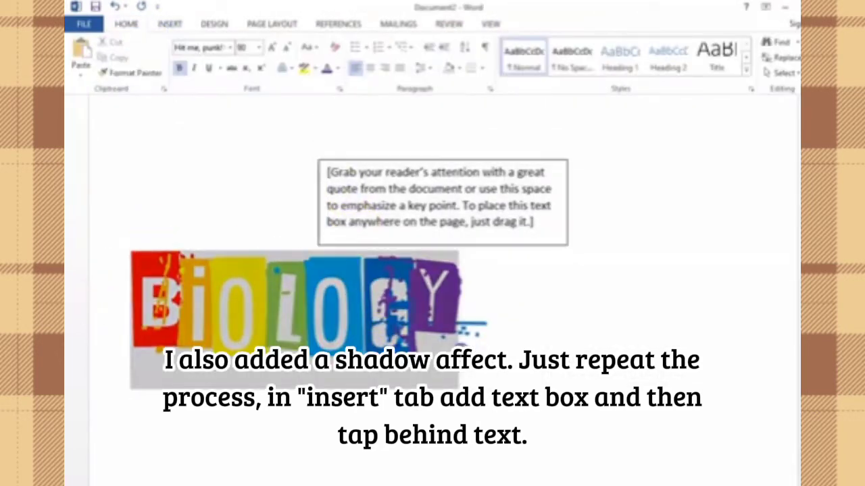
{"action": "left_click", "coordinate": [410, 220]}
{"action": "key", "text": "ctrl+v"}
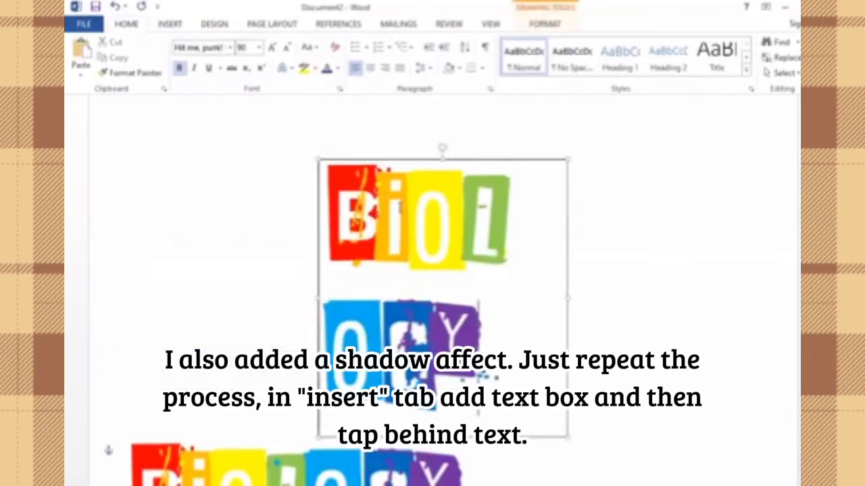
{"action": "left_click_drag", "start_coordinate": [566, 298], "coordinate": [680, 301]}
Set the BIOLOGY copy to Behind Text, fill it gray, and move it behind the coloured title
{"action": "left_click", "coordinate": [547, 25]}
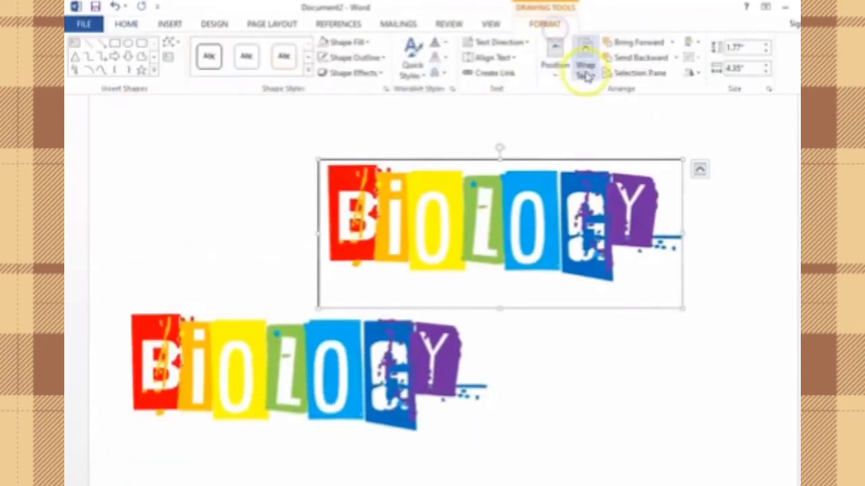
{"action": "left_click", "coordinate": [585, 71]}
{"action": "left_click", "coordinate": [606, 168]}
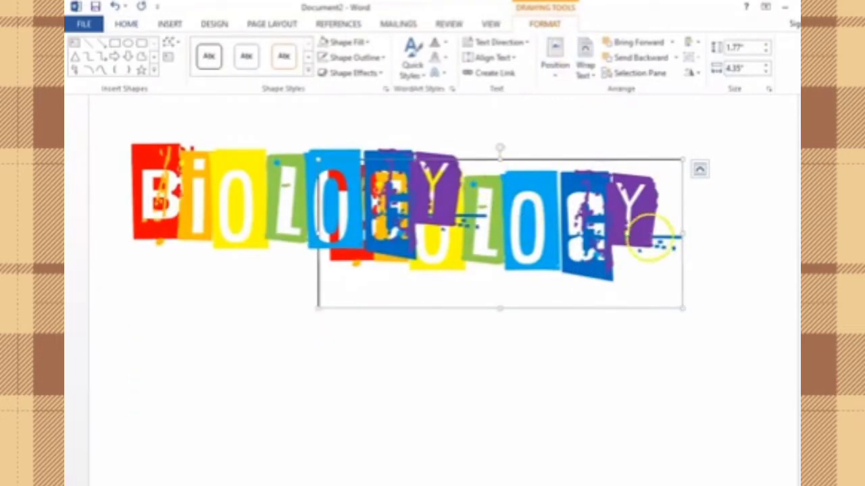
{"action": "left_click_drag", "start_coordinate": [650, 236], "coordinate": [401, 82]}
{"action": "left_click", "coordinate": [444, 45]}
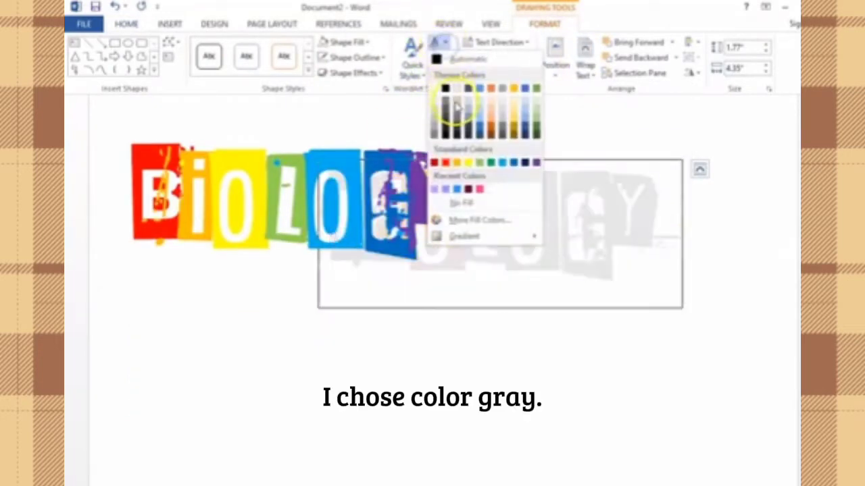
{"action": "left_click", "coordinate": [454, 108]}
{"action": "left_click_drag", "start_coordinate": [500, 308], "coordinate": [301, 291]}
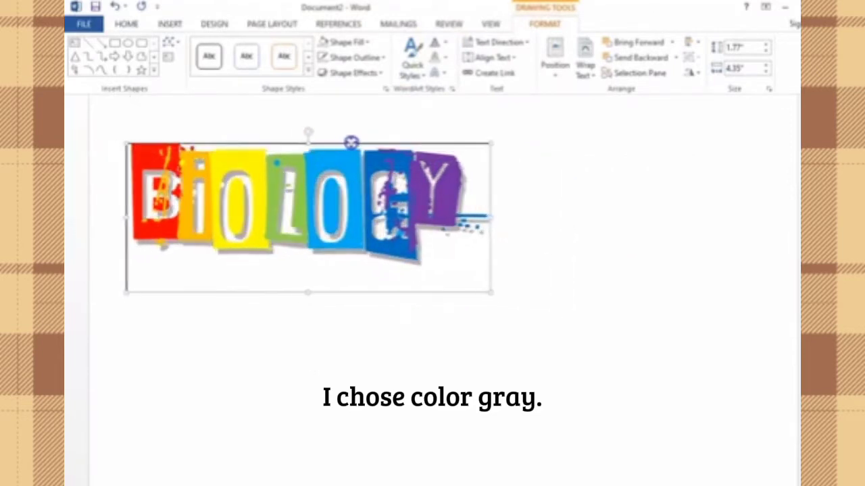
Type 'History' on a new line below BIOLOGY, correcting the typo
{"action": "left_click", "coordinate": [520, 288]}
{"action": "type", "text": "Hi"}
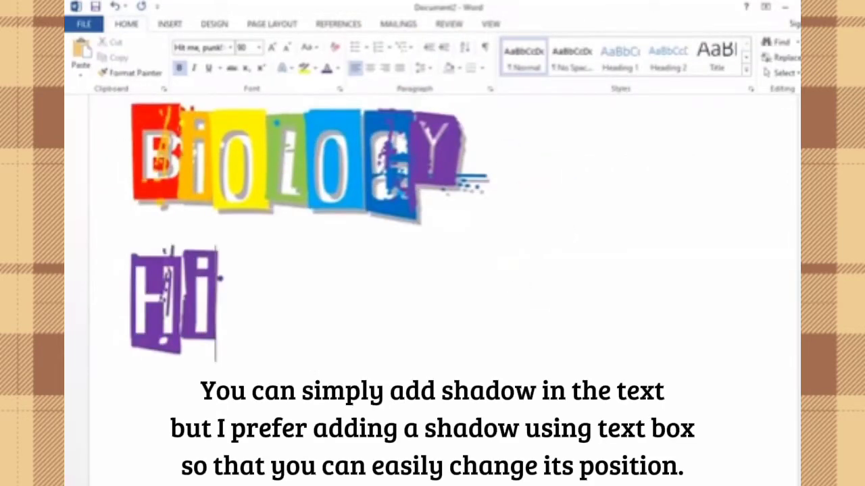
{"action": "type", "text": "s"}
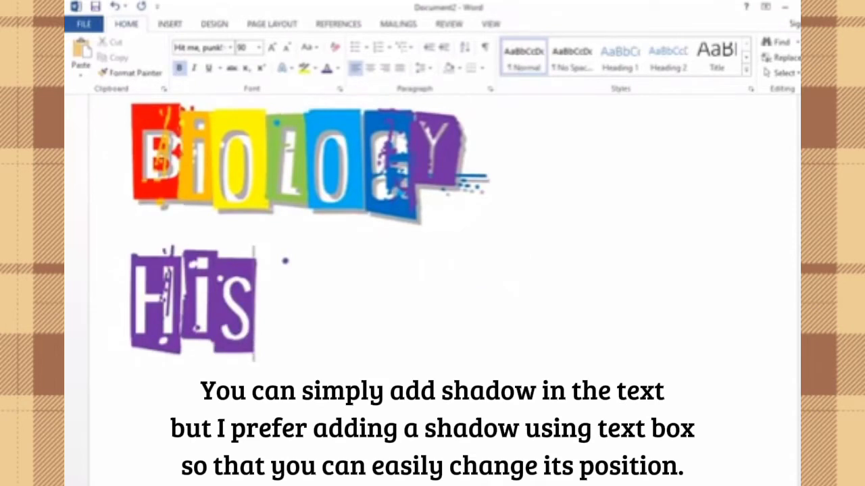
{"action": "type", "text": "tory"}
{"action": "key", "text": "BackSpace"}
{"action": "key", "text": "BackSpace"}
{"action": "key", "text": "BackSpace"}
{"action": "key", "text": "BackSpace"}
{"action": "key", "text": "BackSpace"}
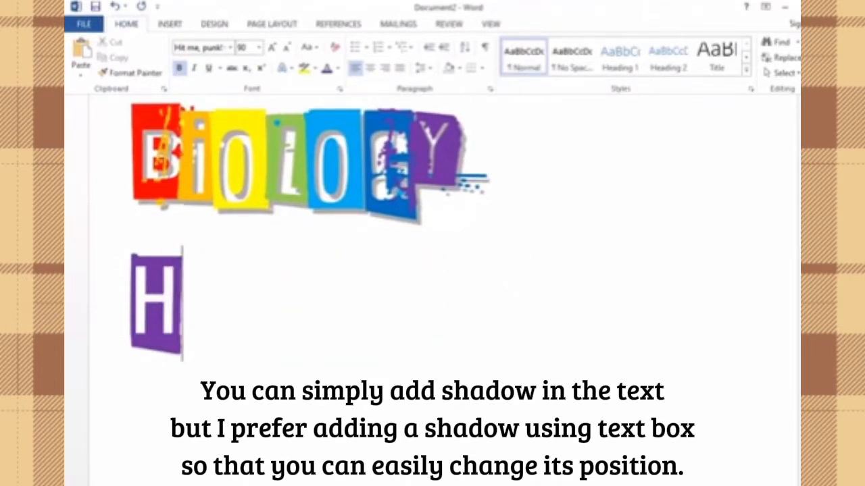
{"action": "type", "text": "istory"}
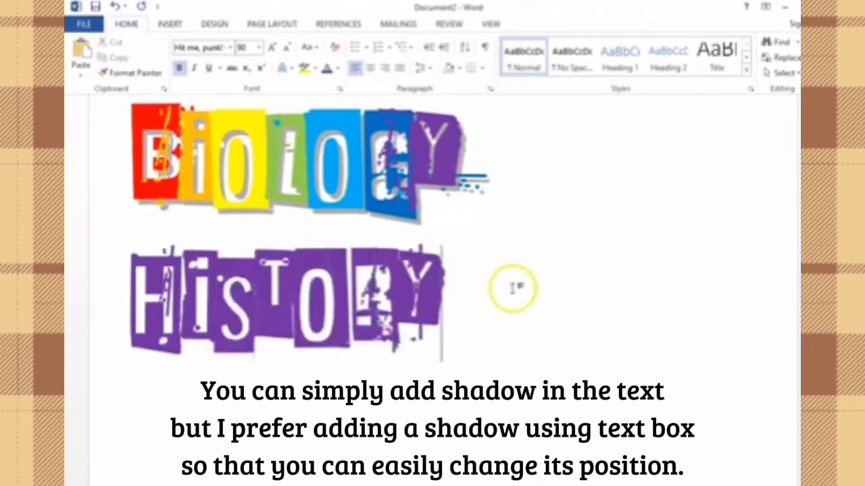
Set History in the Easter Wishes font, colour it dark orange, and delete the lowercase h
{"action": "left_click_drag", "start_coordinate": [464, 290], "coordinate": [125, 287]}
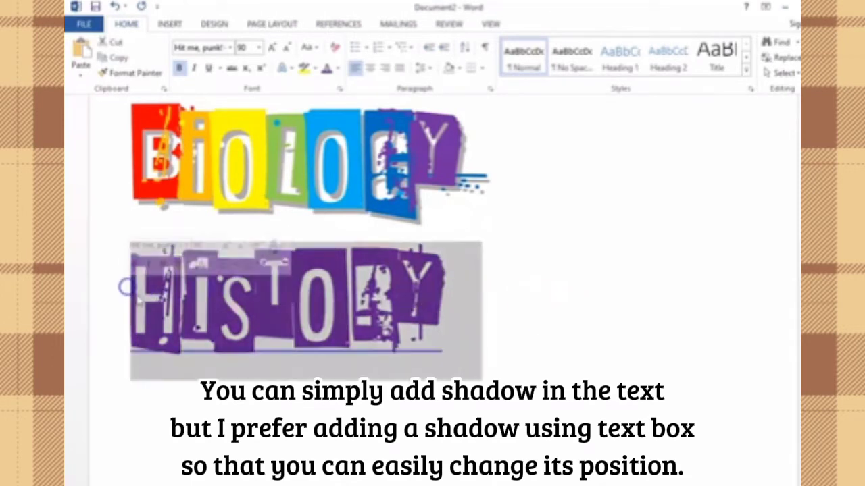
{"action": "left_click", "coordinate": [130, 54]}
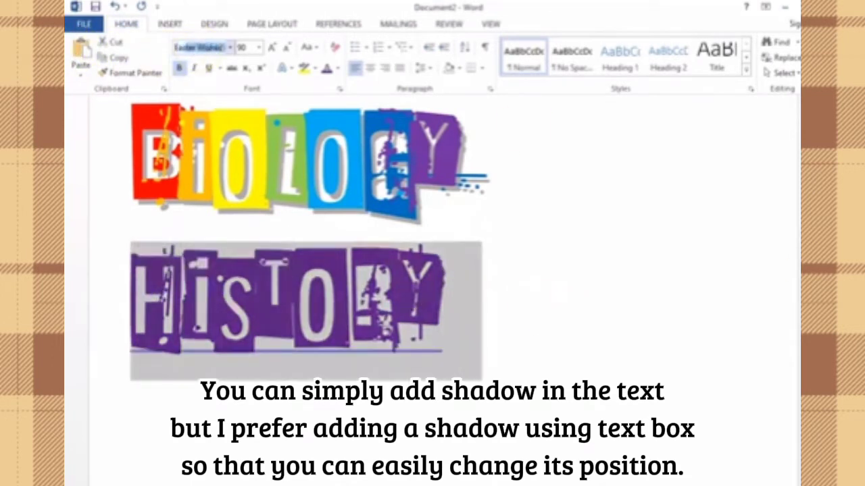
{"action": "key", "text": "Return"}
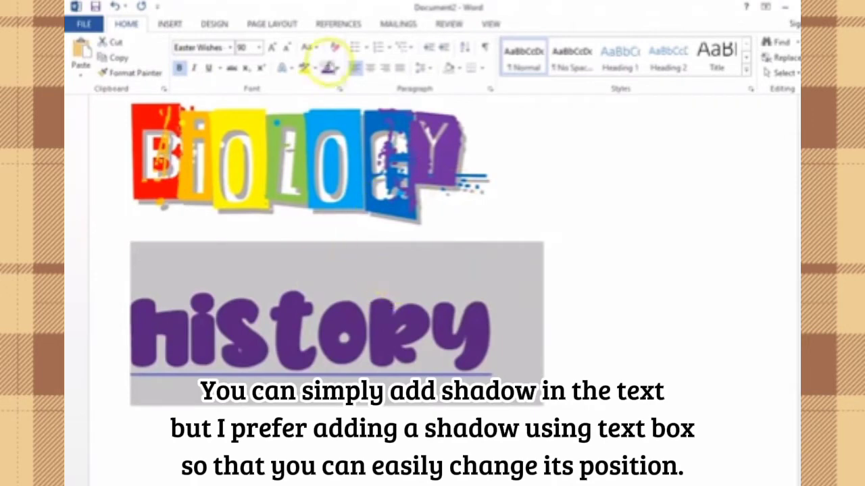
{"action": "left_click", "coordinate": [339, 69]}
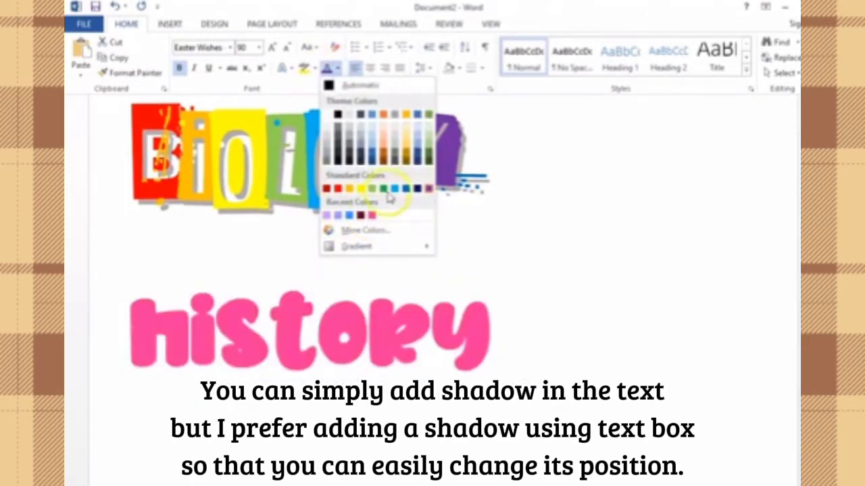
{"action": "left_click", "coordinate": [383, 155]}
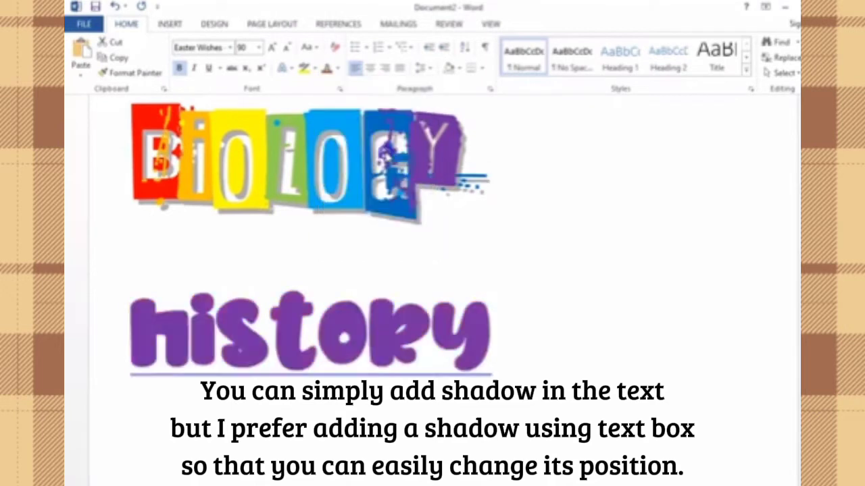
{"action": "left_click", "coordinate": [290, 304]}
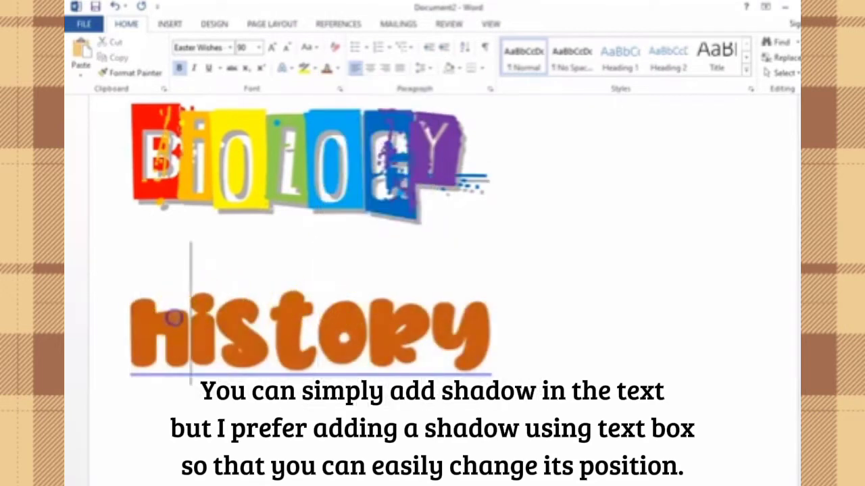
{"action": "key", "text": "BackSpace"}
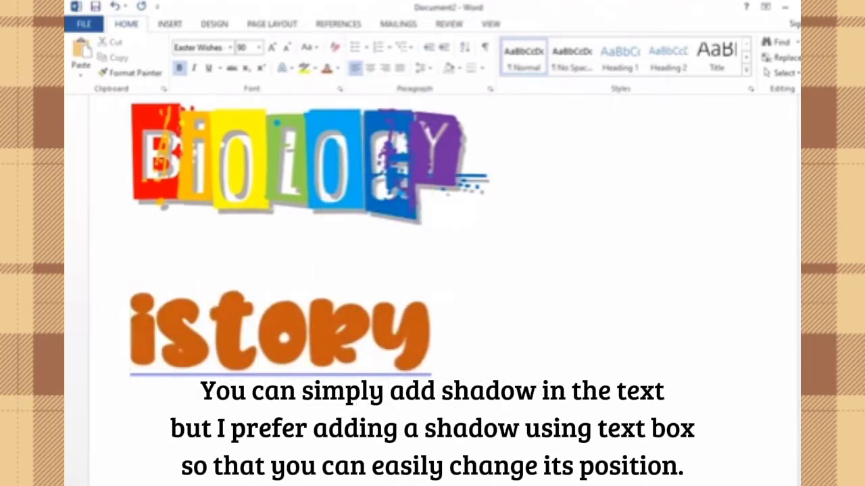
Retype the capital H and give History an outer Offset Right shadow
{"action": "type", "text": "H"}
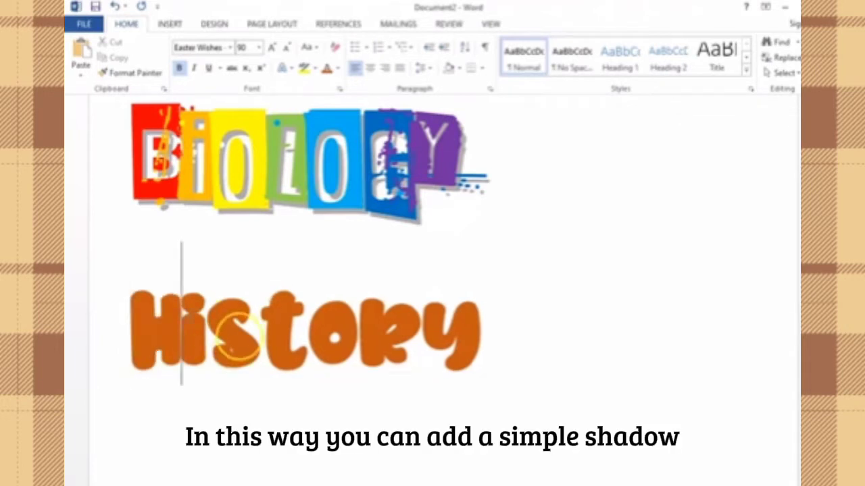
{"action": "left_click_drag", "start_coordinate": [114, 342], "coordinate": [488, 344]}
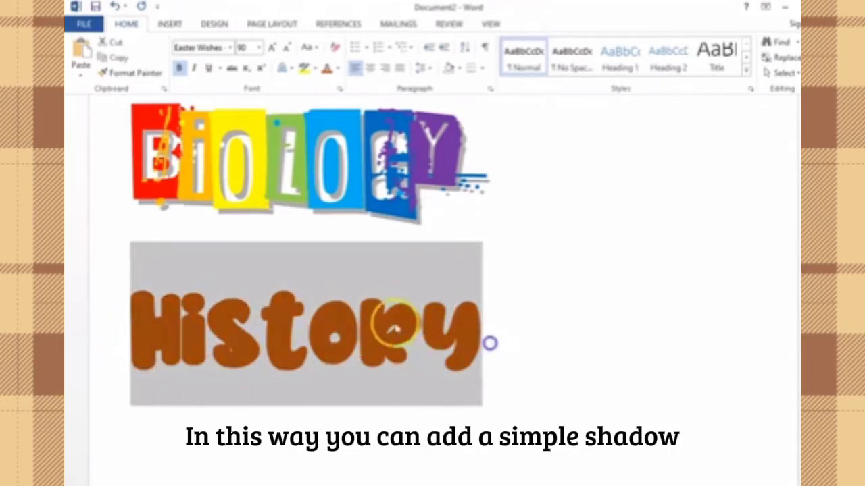
{"action": "left_click", "coordinate": [287, 67]}
{"action": "mouse_move", "coordinate": [331, 214]}
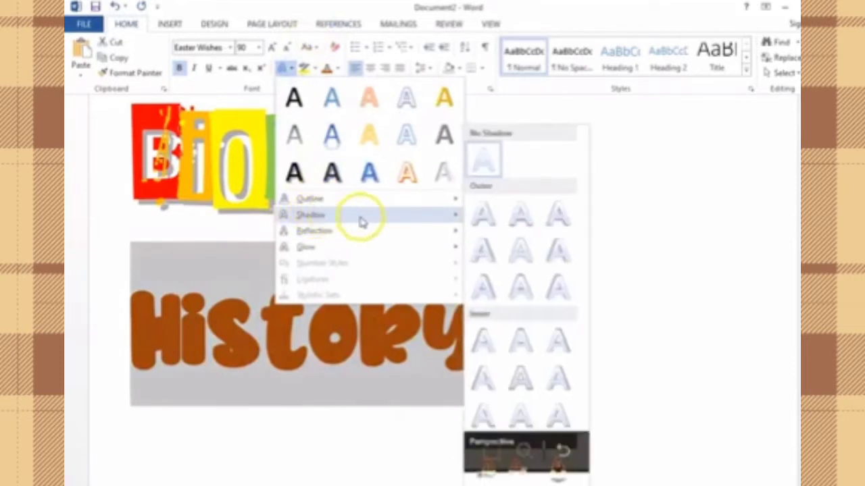
{"action": "left_click", "coordinate": [483, 253]}
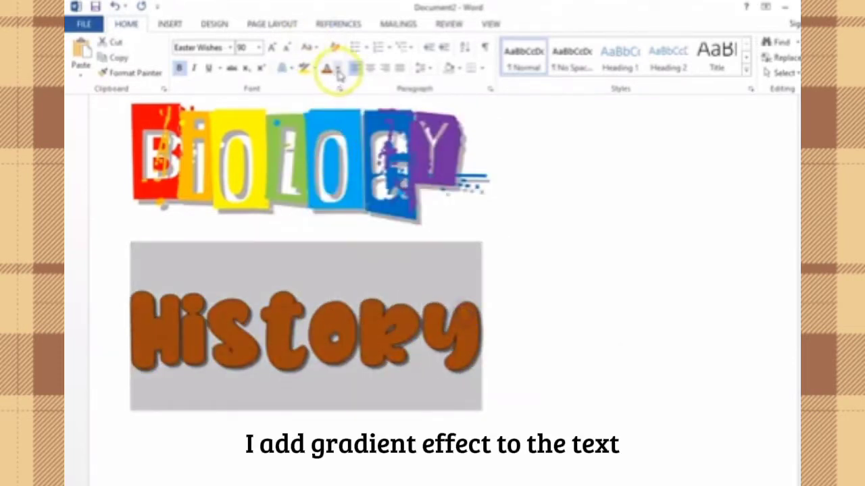
Apply a dark gradient variation to the History text colour
{"action": "left_click", "coordinate": [338, 70]}
{"action": "mouse_move", "coordinate": [369, 247]}
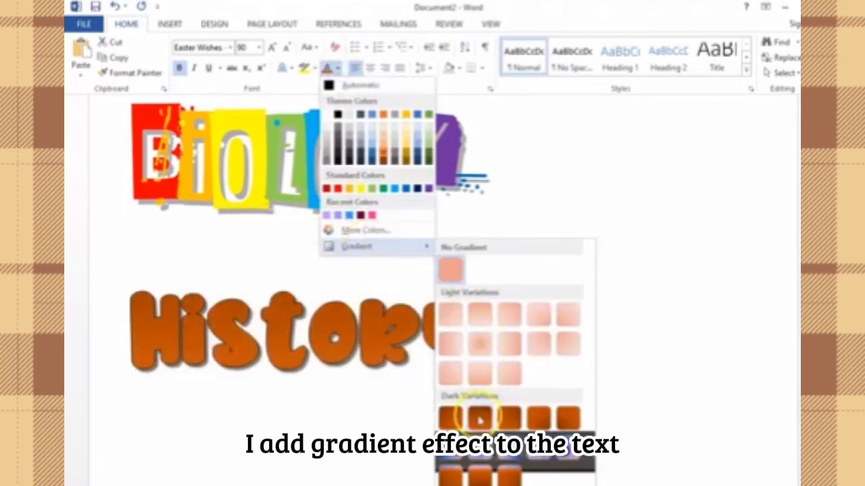
{"action": "left_click", "coordinate": [480, 473]}
{"action": "scroll", "coordinate": [502, 348], "scroll_direction": "down", "scroll_amount": 4}
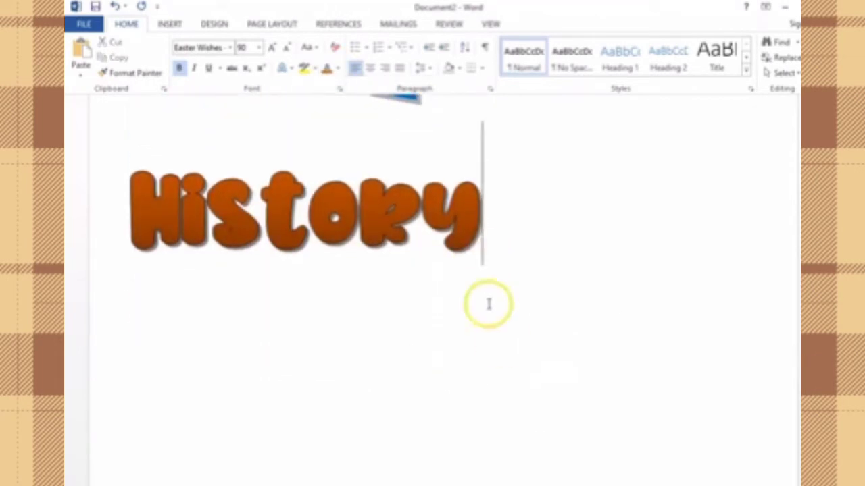
Type 'Mathematics' below History, fixing the extra capitals
{"action": "type", "text": "MATHE"}
{"action": "key", "text": "BackSpace"}
{"action": "key", "text": "BackSpace"}
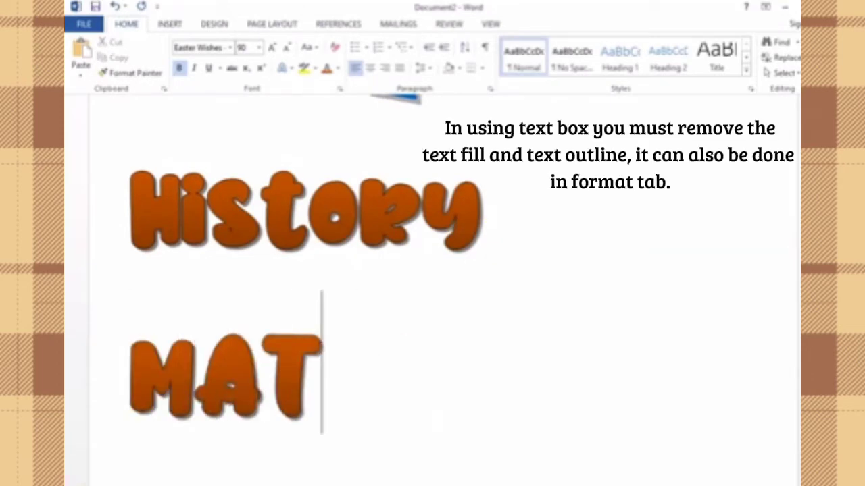
{"action": "key", "text": "BackSpace"}
{"action": "key", "text": "BackSpace"}
{"action": "type", "text": "athemati"}
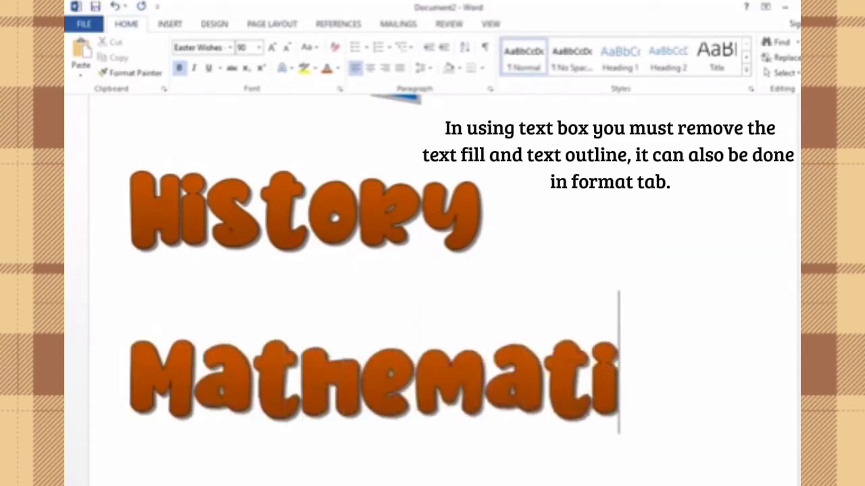
{"action": "type", "text": "cs"}
Set Mathematics in the Bright Pumpkin font coloured light green
{"action": "left_click_drag", "start_coordinate": [505, 363], "coordinate": [148, 378]}
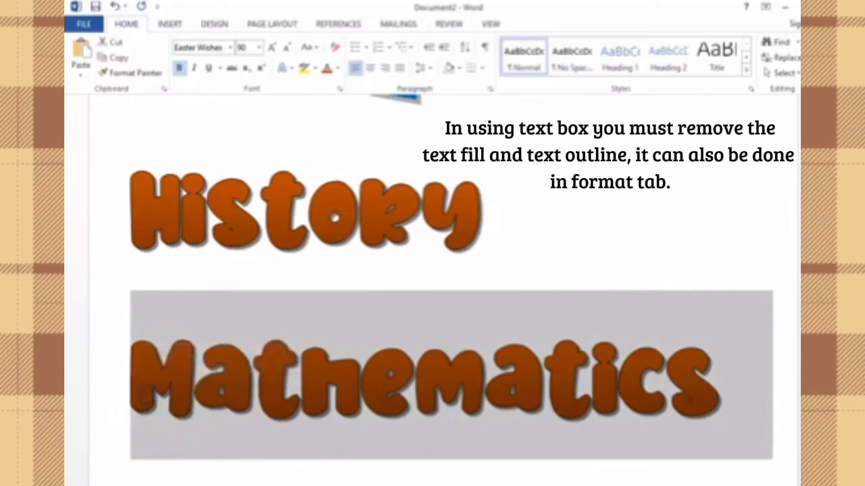
{"action": "left_click", "coordinate": [265, 194]}
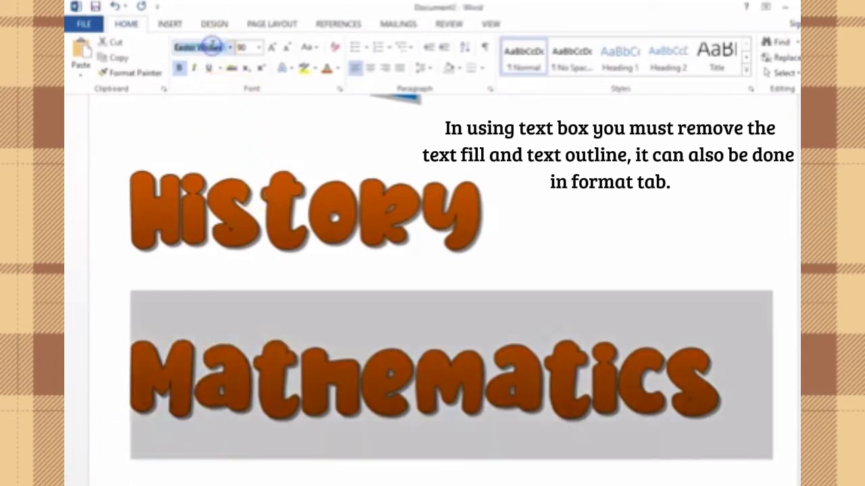
{"action": "key", "text": "Return"}
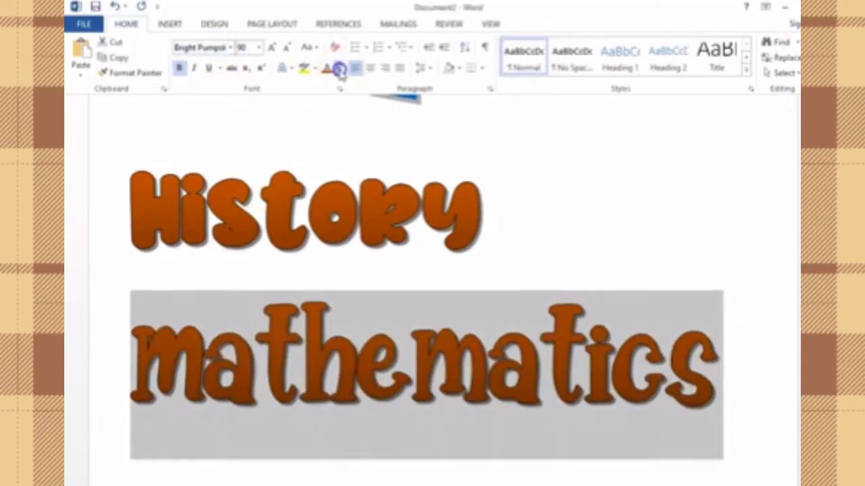
{"action": "left_click", "coordinate": [340, 69]}
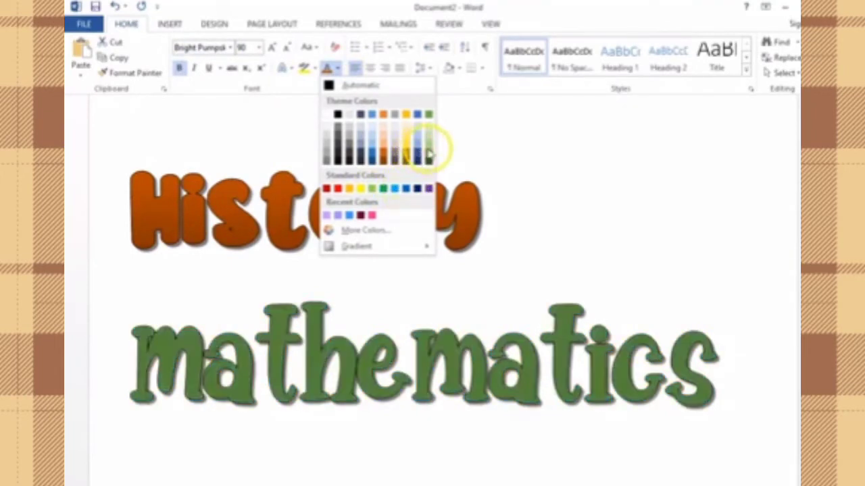
{"action": "left_click", "coordinate": [429, 143]}
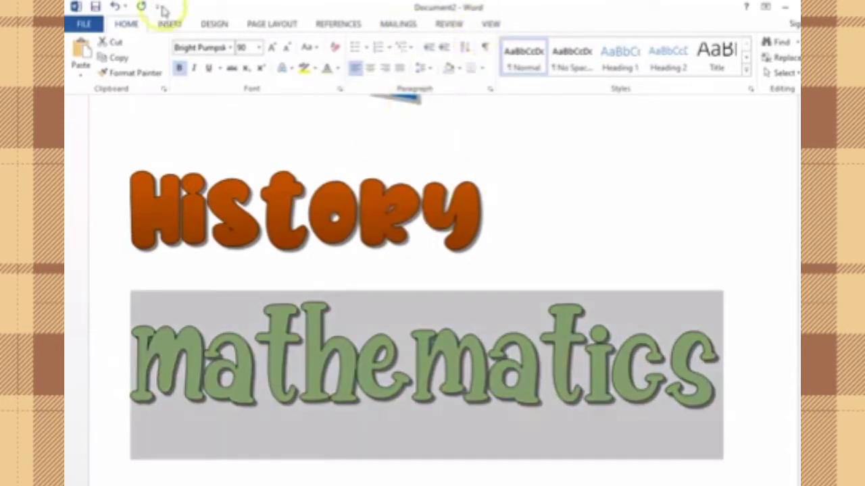
{"action": "left_click", "coordinate": [165, 24]}
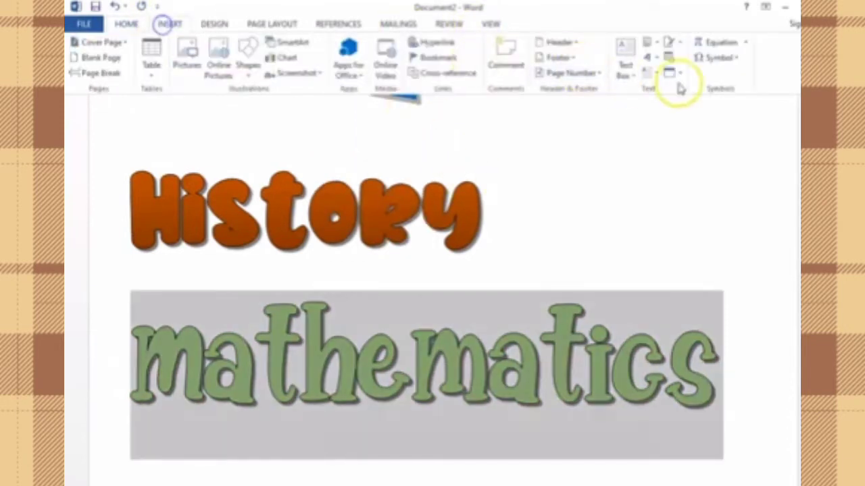
Insert a Simple Text Box with a pasted mathematics copy laid over the original title
{"action": "left_click", "coordinate": [625, 51]}
{"action": "left_click", "coordinate": [591, 115]}
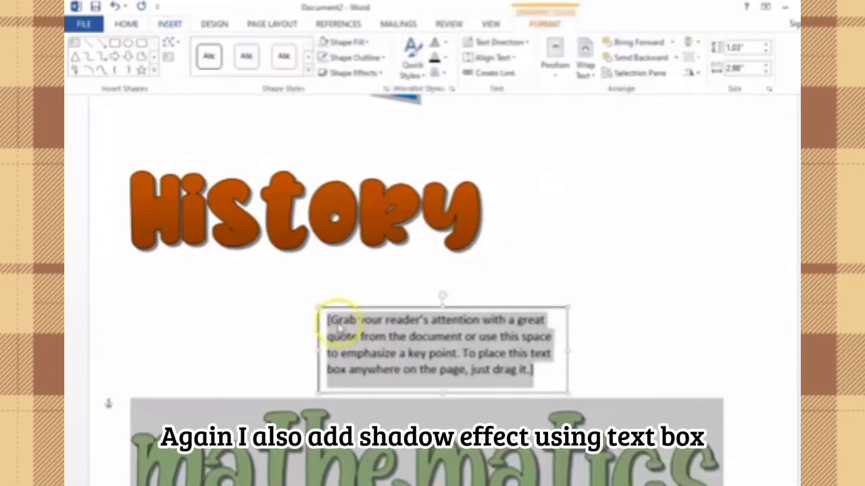
{"action": "scroll", "coordinate": [338, 321], "scroll_direction": "down", "scroll_amount": 2}
{"action": "key", "text": "ctrl+v"}
{"action": "mouse_move", "coordinate": [489, 295]}
{"action": "left_mouse_down"}
{"action": "mouse_move", "coordinate": [504, 296]}
{"action": "mouse_move", "coordinate": [481, 284]}
{"action": "left_mouse_up"}
Fill the mathematics copy with a darker green text fill
{"action": "left_click", "coordinate": [394, 326]}
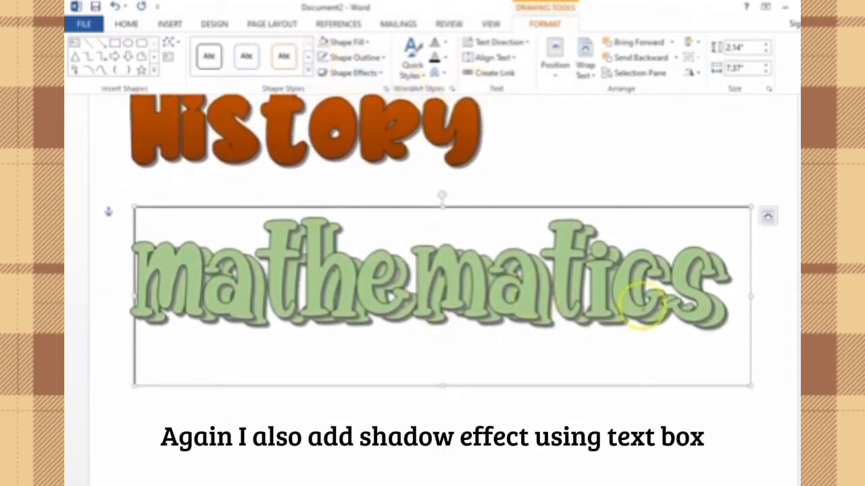
{"action": "left_click_drag", "start_coordinate": [739, 289], "coordinate": [166, 297]}
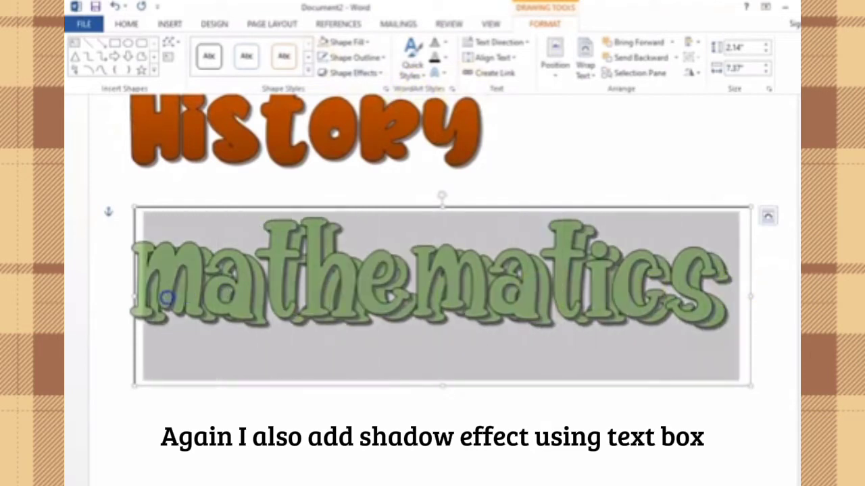
{"action": "left_click", "coordinate": [444, 42]}
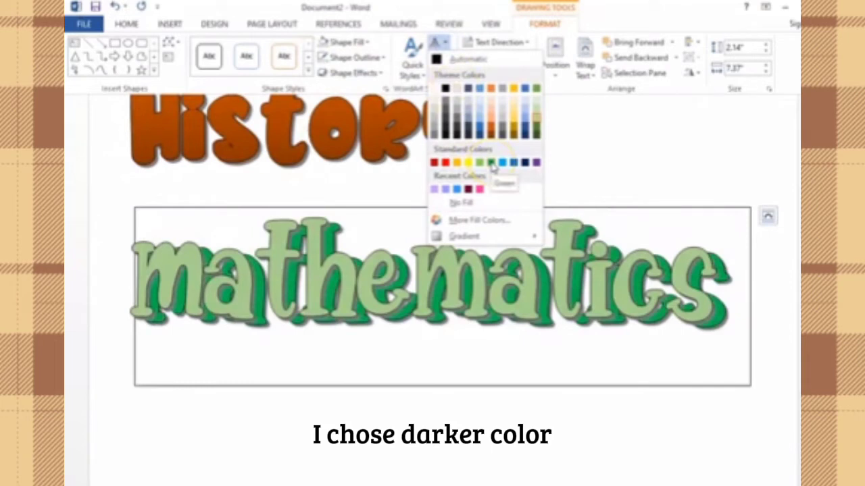
{"action": "left_click", "coordinate": [536, 131]}
{"action": "left_click", "coordinate": [343, 262]}
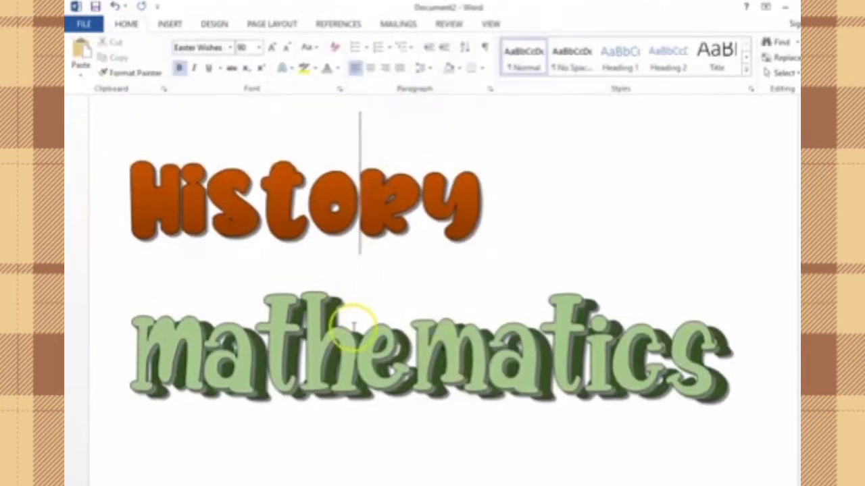
Type 'CHEMISTRY' below mathematics and set it in the Heart Freaking Tastic font
{"action": "type", "text": "C"}
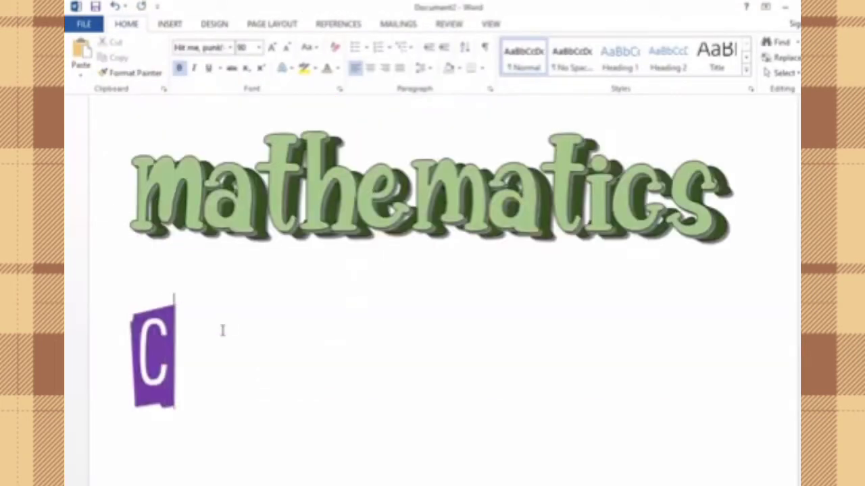
{"action": "type", "text": "HEMISTRY"}
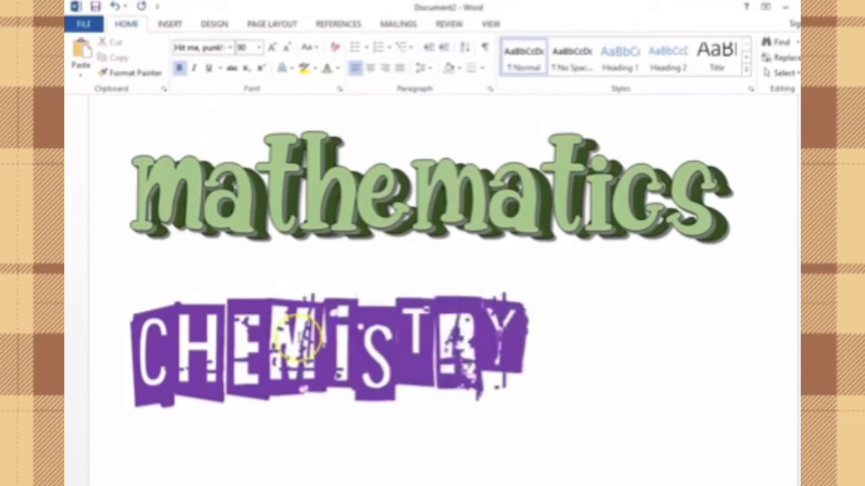
{"action": "left_click_drag", "start_coordinate": [139, 335], "coordinate": [513, 331]}
{"action": "left_click", "coordinate": [230, 48]}
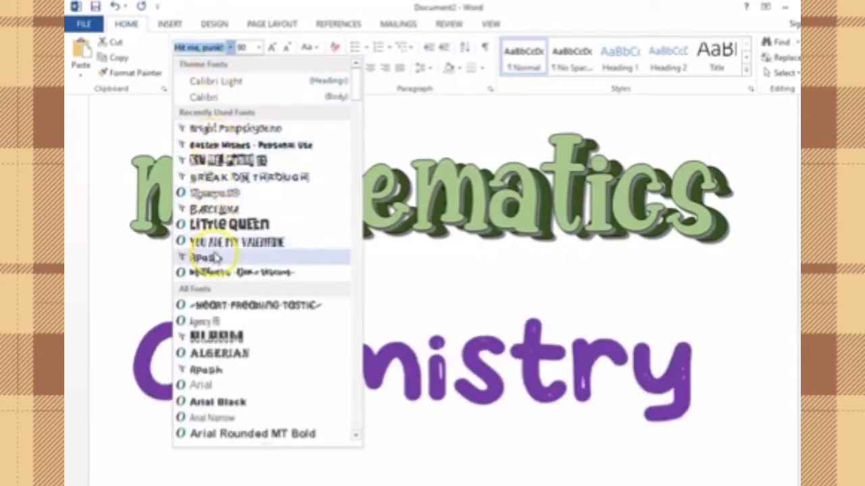
{"action": "left_click", "coordinate": [237, 308]}
{"action": "left_click", "coordinate": [602, 356]}
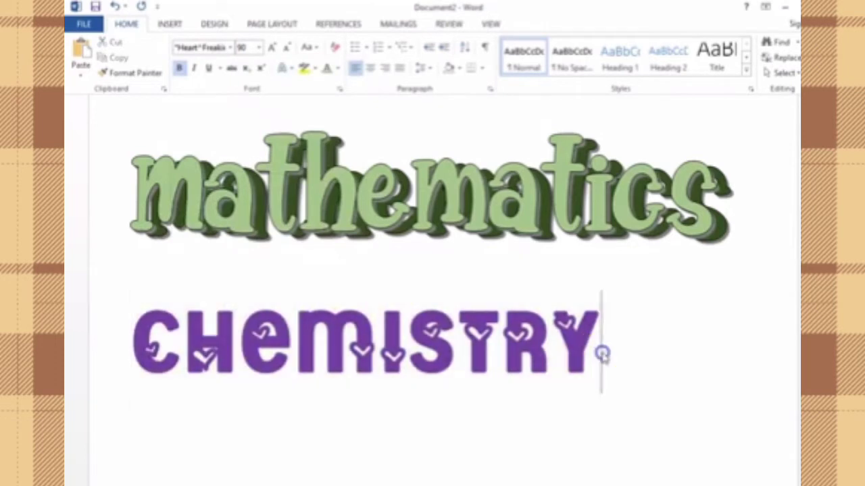
{"action": "left_click_drag", "start_coordinate": [146, 338], "coordinate": [595, 348]}
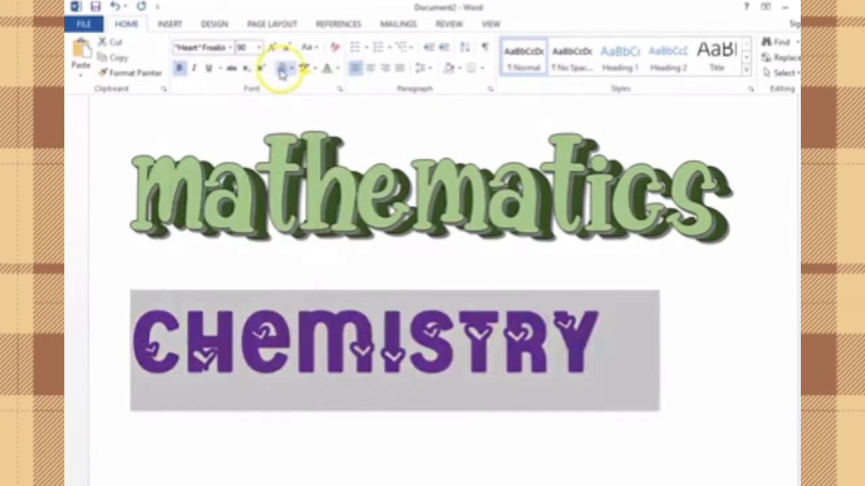
Colour CHEMISTRY pink and give it a black text outline
{"action": "left_click", "coordinate": [338, 71]}
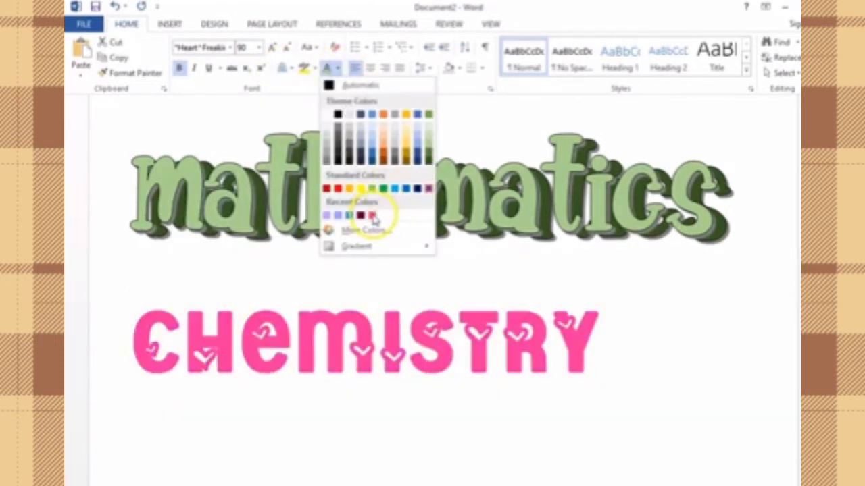
{"action": "left_click", "coordinate": [374, 217]}
{"action": "left_click", "coordinate": [287, 69]}
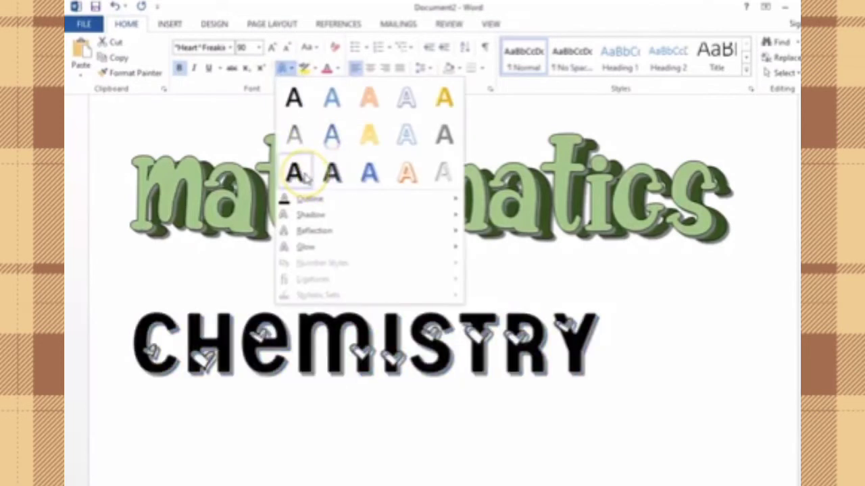
{"action": "mouse_move", "coordinate": [312, 199]}
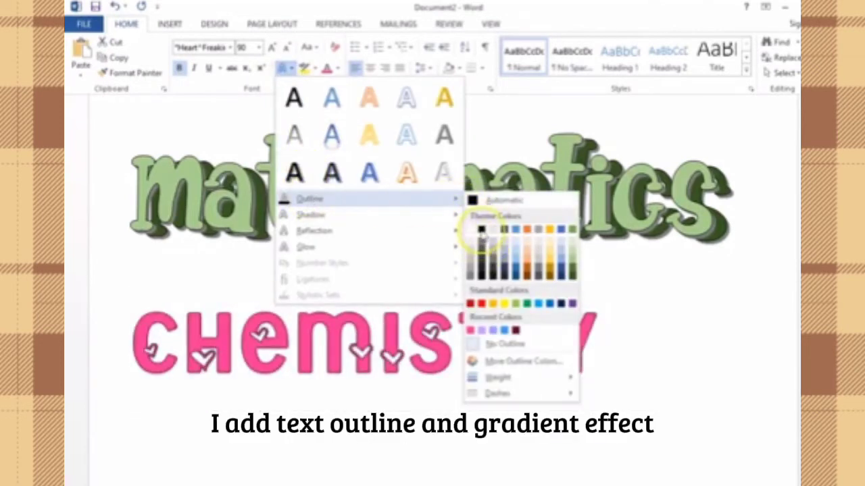
{"action": "left_click", "coordinate": [481, 230]}
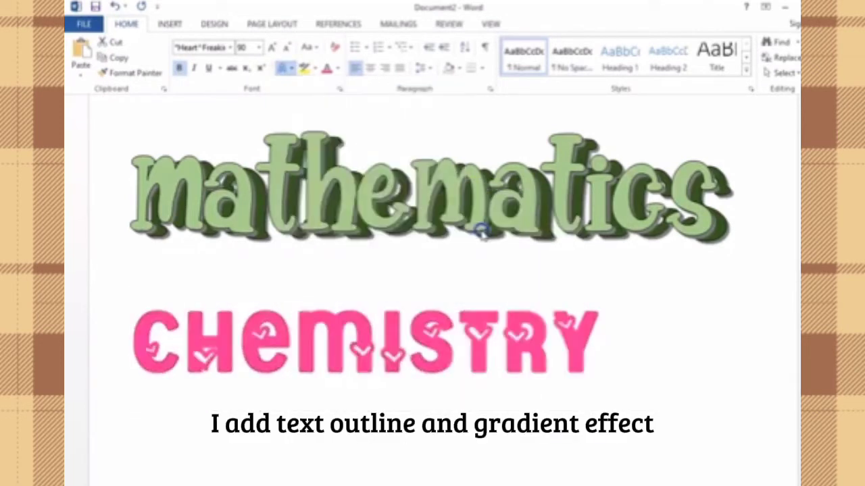
Apply a dark pink gradient variation to CHEMISTRY
{"action": "left_click", "coordinate": [337, 72]}
{"action": "mouse_move", "coordinate": [374, 252]}
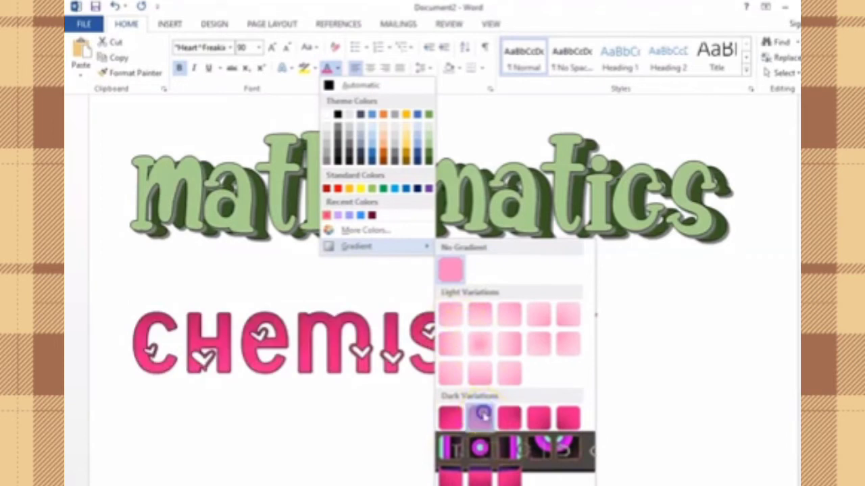
{"action": "left_click", "coordinate": [481, 415]}
{"action": "left_click", "coordinate": [458, 384]}
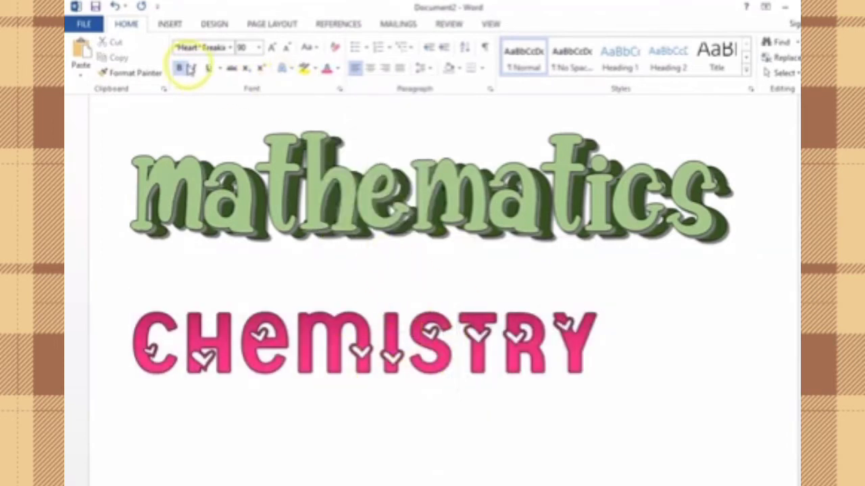
Insert a Simple Text Box on the page
{"action": "left_click", "coordinate": [169, 23]}
{"action": "left_click", "coordinate": [625, 58]}
{"action": "left_click", "coordinate": [585, 251]}
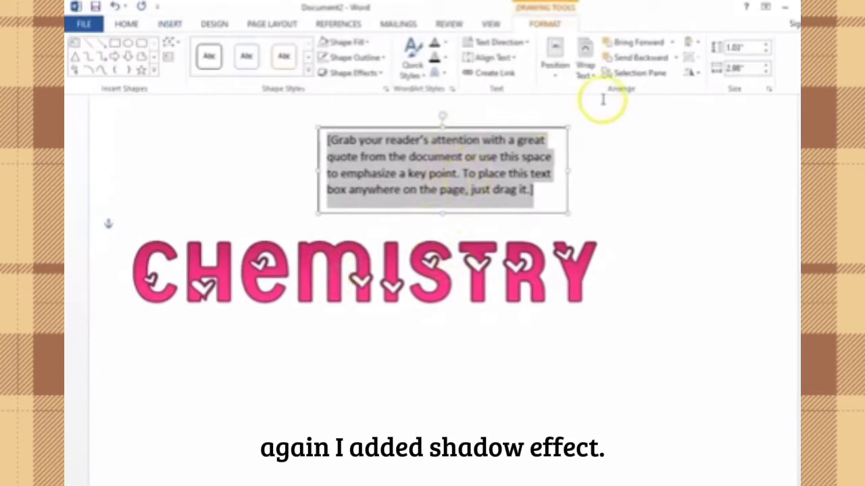
Position the grey CHEMISTRY copy slightly offset behind the pink title as its shadow
{"action": "left_click_drag", "start_coordinate": [185, 243], "coordinate": [578, 276]}
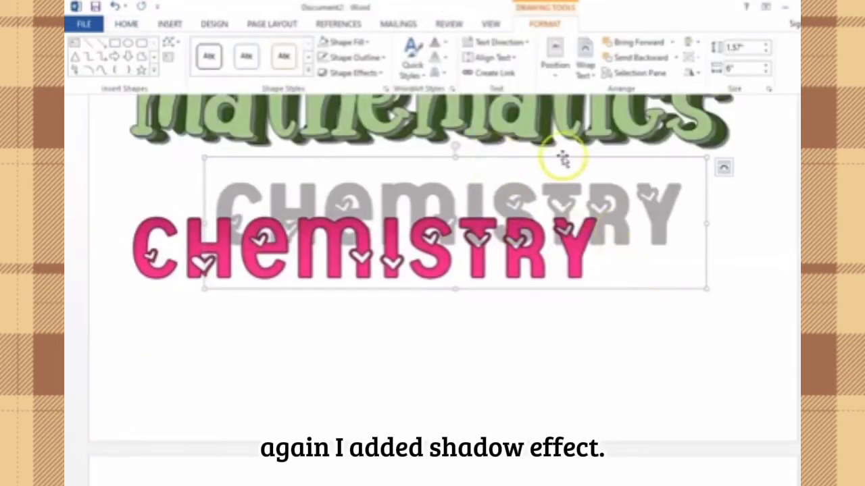
{"action": "left_click_drag", "start_coordinate": [563, 157], "coordinate": [471, 198]}
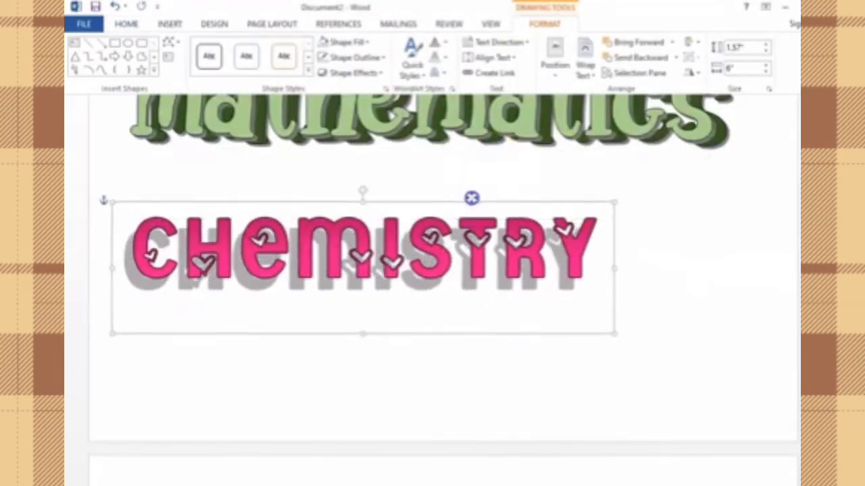
{"action": "left_click_drag", "start_coordinate": [471, 197], "coordinate": [474, 192]}
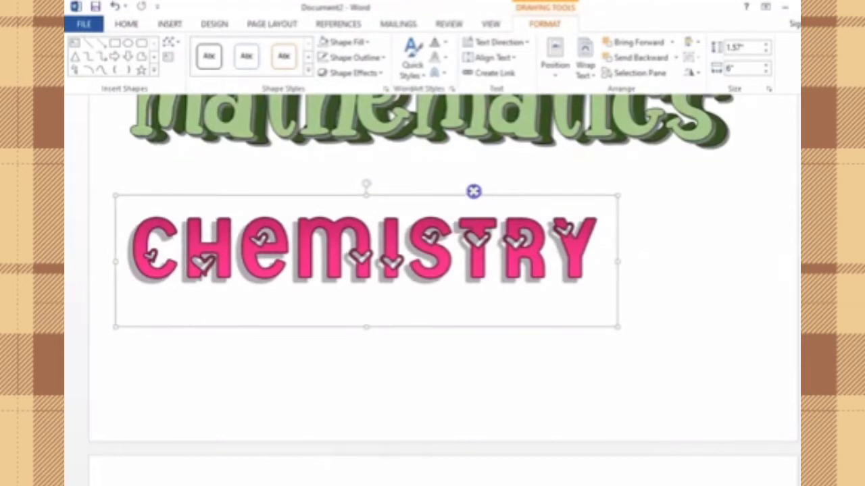
{"action": "left_click", "coordinate": [722, 282]}
On a new page, type ENGLISH and set it in the Kamryn 3D font
{"action": "key", "text": "ctrl+Return"}
{"action": "type", "text": "E"}
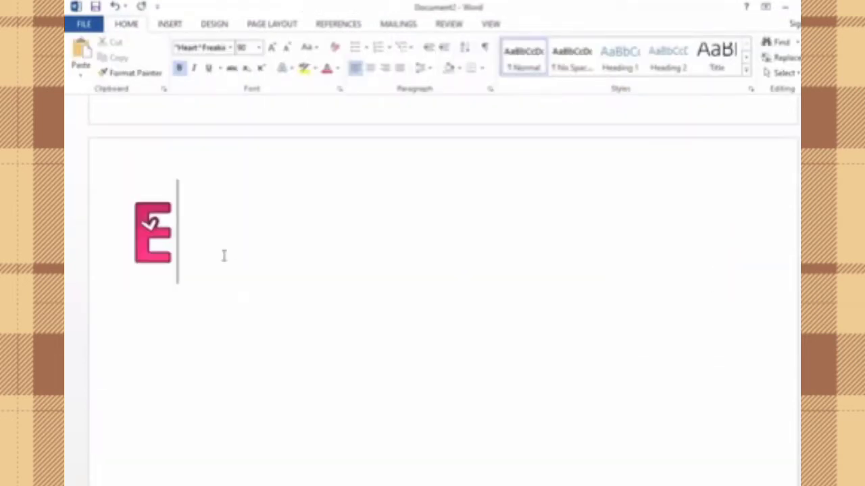
{"action": "type", "text": "NGLISH"}
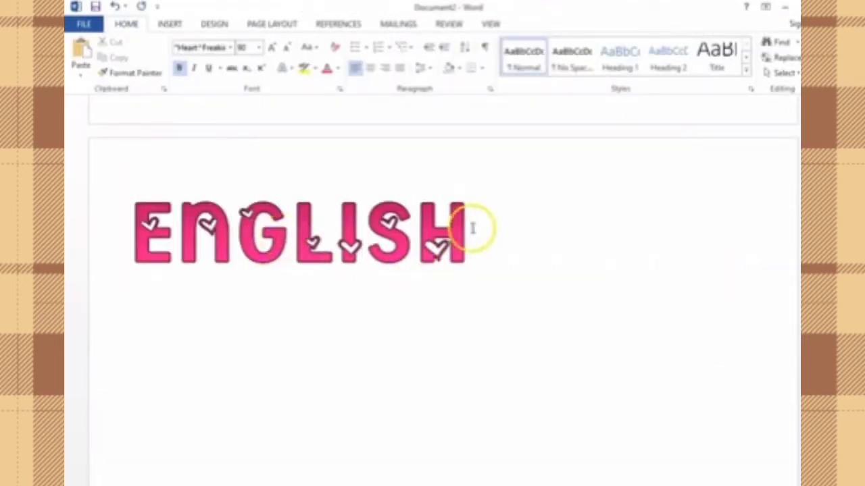
{"action": "left_click_drag", "start_coordinate": [472, 228], "coordinate": [125, 233]}
{"action": "type", "text": "Kalmeya 3D"}
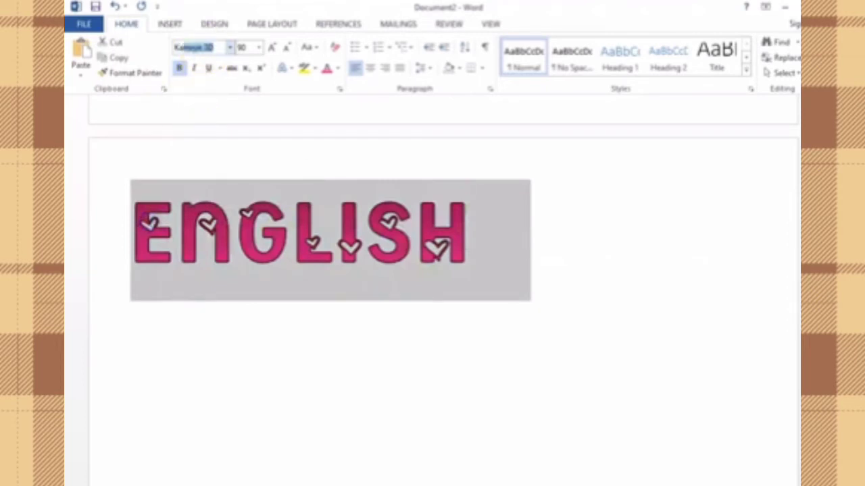
{"action": "key", "text": "Return"}
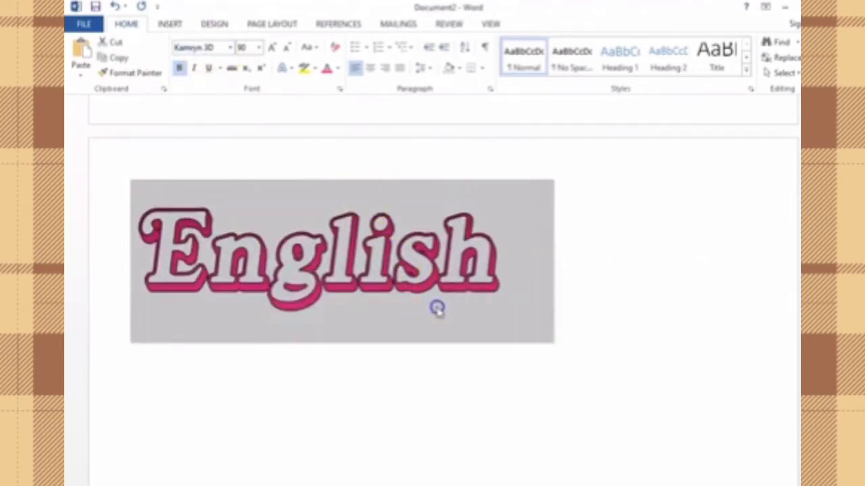
Colour the English title blue and give it a black text outline
{"action": "left_click_drag", "start_coordinate": [500, 291], "coordinate": [143, 253]}
{"action": "left_click", "coordinate": [338, 68]}
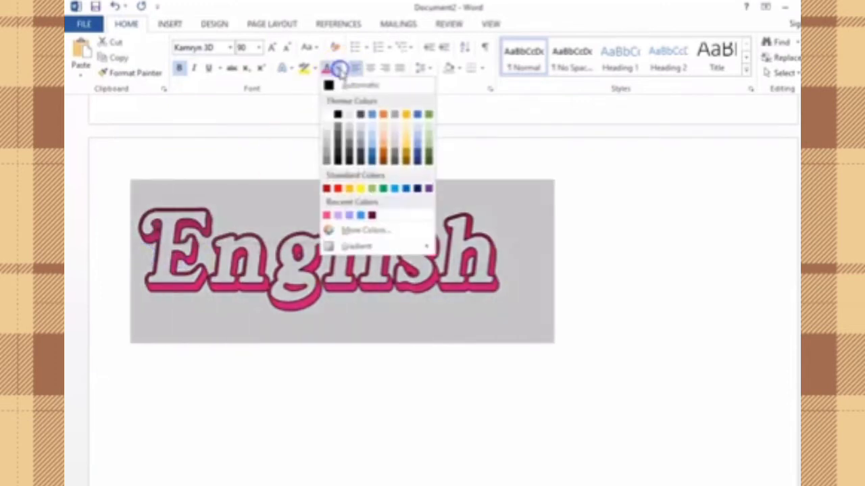
{"action": "left_click", "coordinate": [417, 152]}
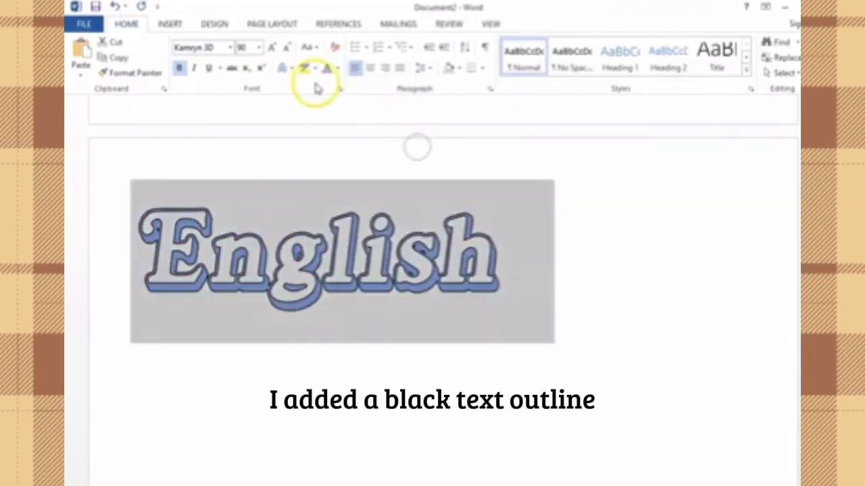
{"action": "left_click", "coordinate": [292, 70]}
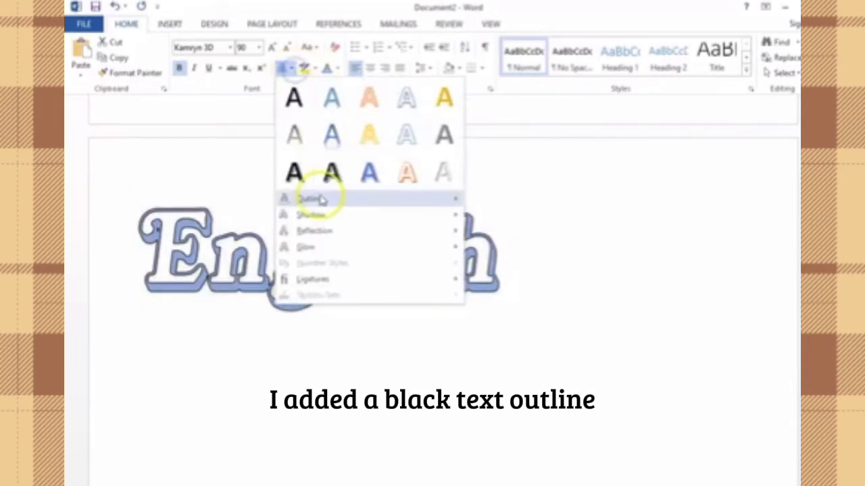
{"action": "mouse_move", "coordinate": [456, 208]}
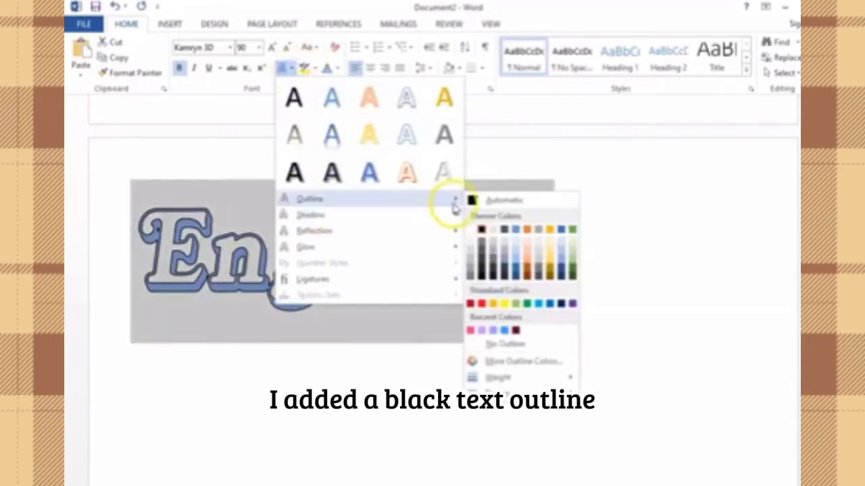
{"action": "left_click", "coordinate": [481, 230]}
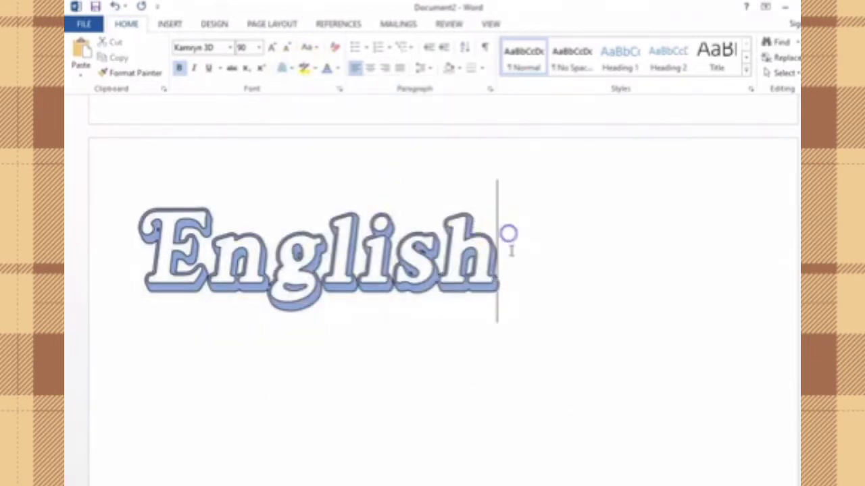
Insert the grey English WordArt and settle it just behind the blue English as a shadow
{"action": "left_click", "coordinate": [166, 24]}
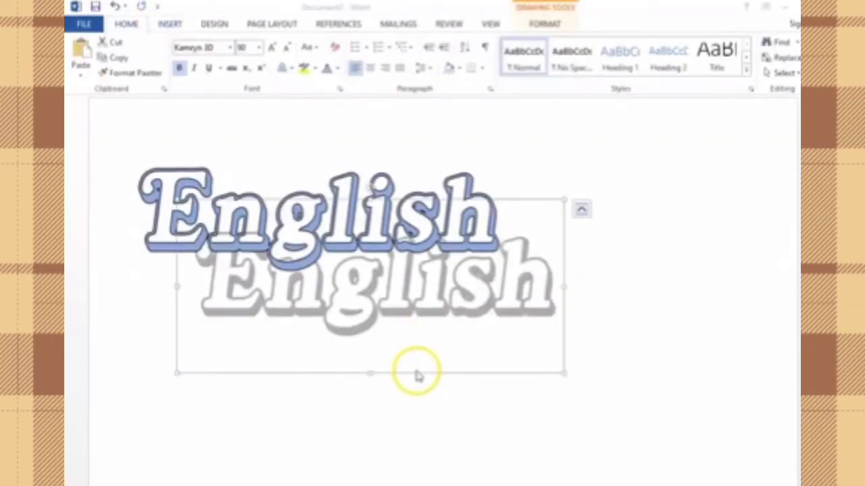
{"action": "left_click_drag", "start_coordinate": [411, 373], "coordinate": [361, 296]}
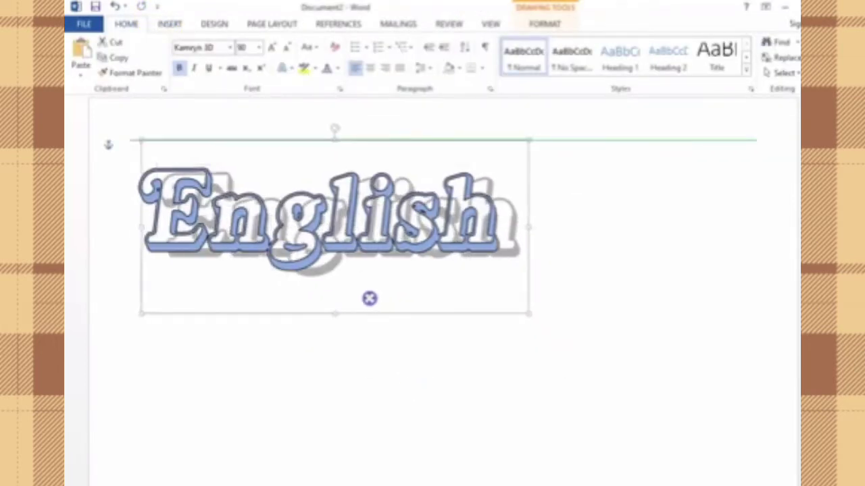
{"action": "left_click_drag", "start_coordinate": [355, 294], "coordinate": [354, 315]}
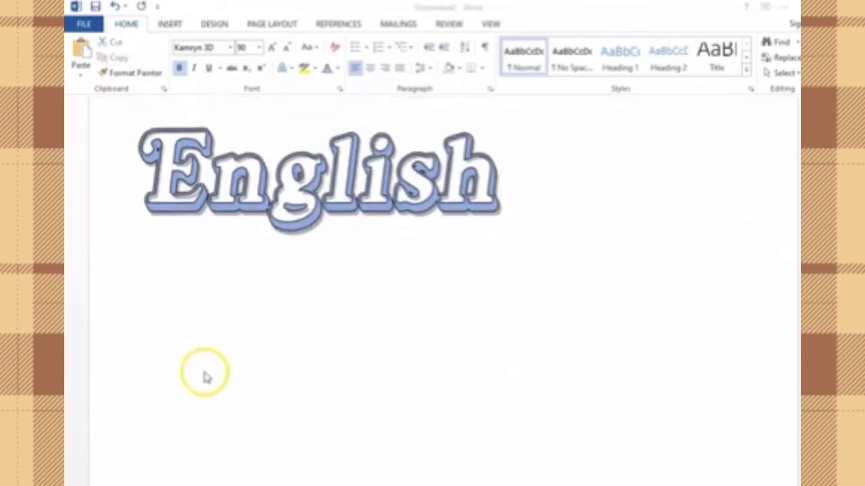
{"action": "scroll", "coordinate": [196, 251], "scroll_direction": "down", "scroll_amount": 2}
Type Sports on a new line below English, keeping the Kamryn 3D font
{"action": "left_click", "coordinate": [197, 250]}
{"action": "type", "text": "S"}
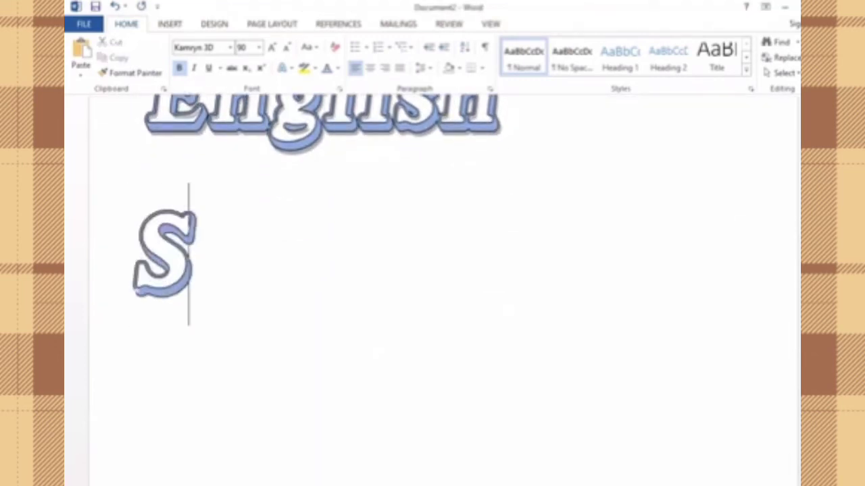
{"action": "type", "text": "ports"}
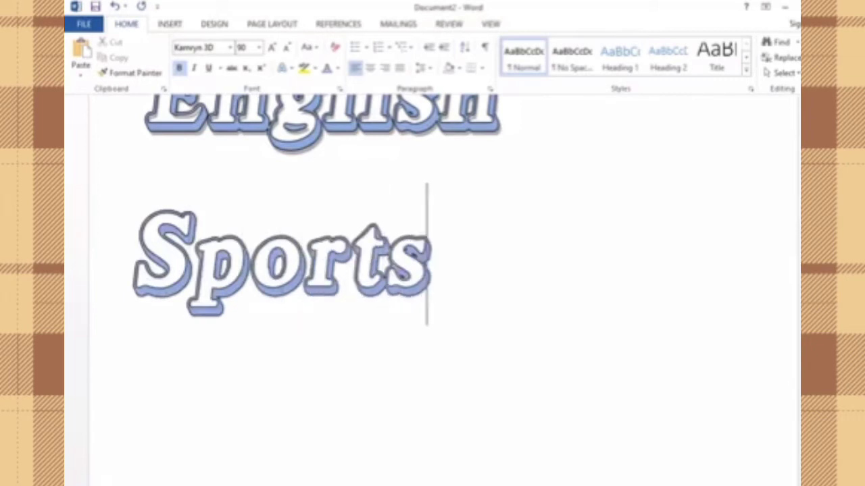
{"action": "left_click_drag", "start_coordinate": [408, 267], "coordinate": [155, 264]}
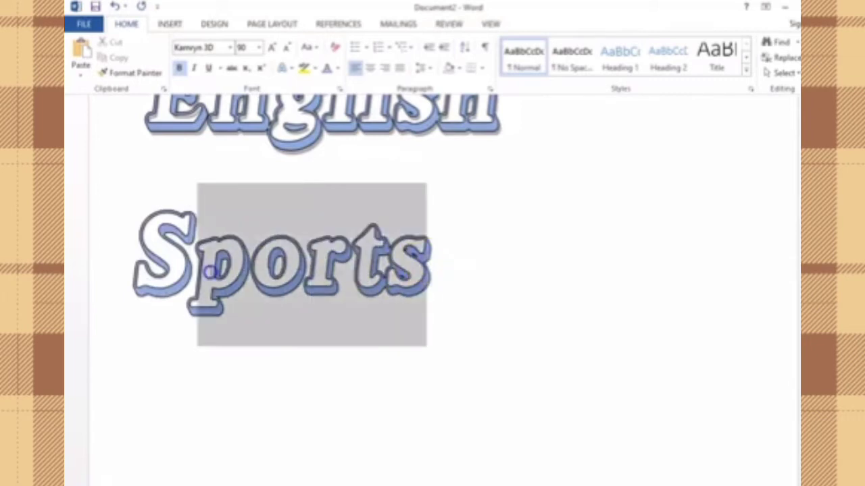
{"action": "left_click", "coordinate": [230, 48]}
{"action": "left_click", "coordinate": [231, 47]}
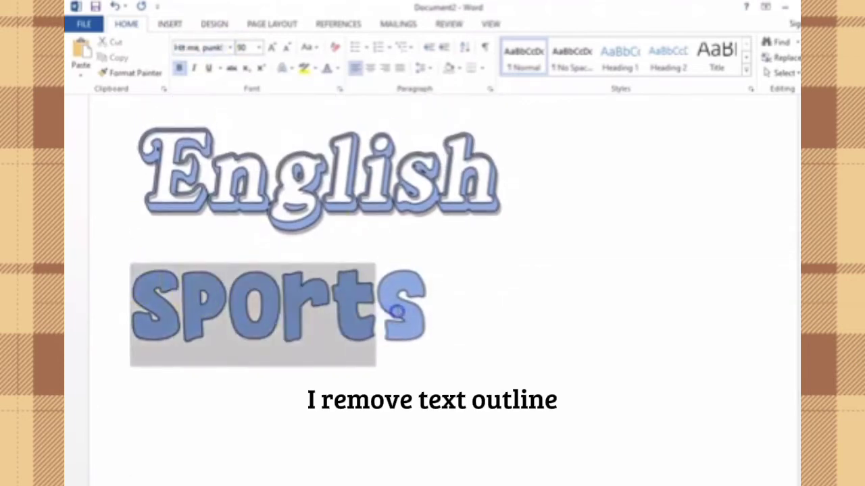
Remove the outline from Sports and colour it a custom red
{"action": "left_click_drag", "start_coordinate": [136, 280], "coordinate": [419, 310]}
{"action": "left_click", "coordinate": [284, 68]}
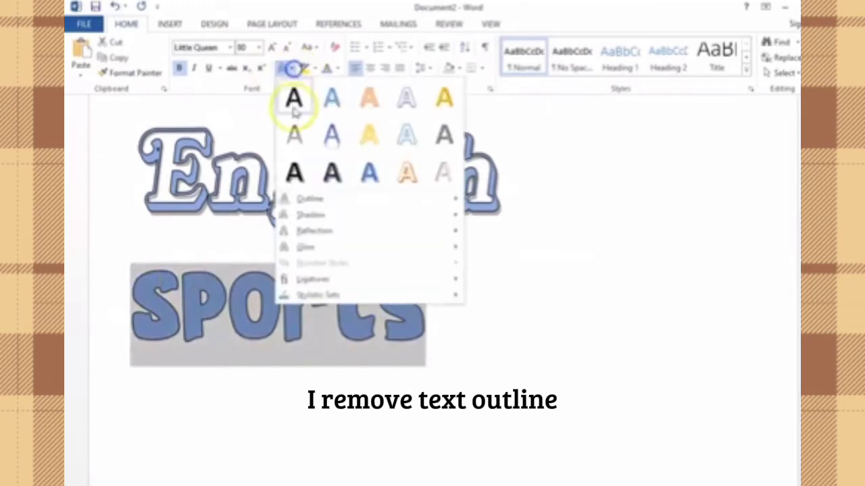
{"action": "mouse_move", "coordinate": [298, 198]}
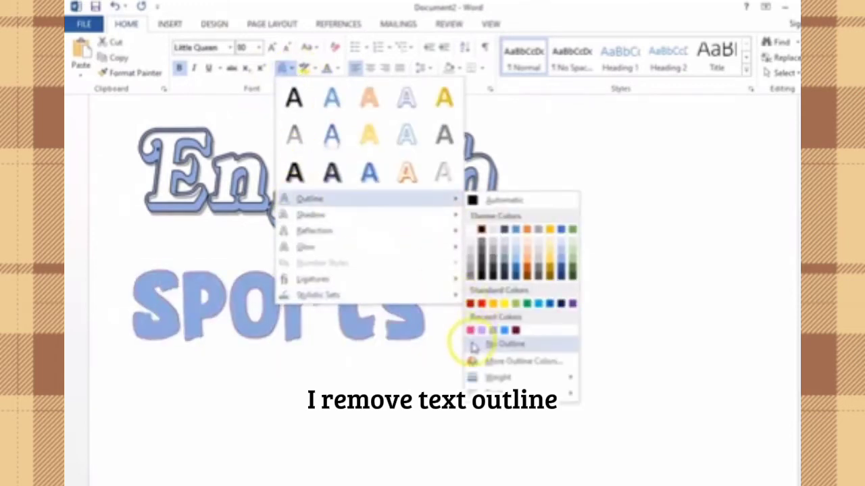
{"action": "left_click", "coordinate": [472, 343]}
{"action": "left_click", "coordinate": [337, 69]}
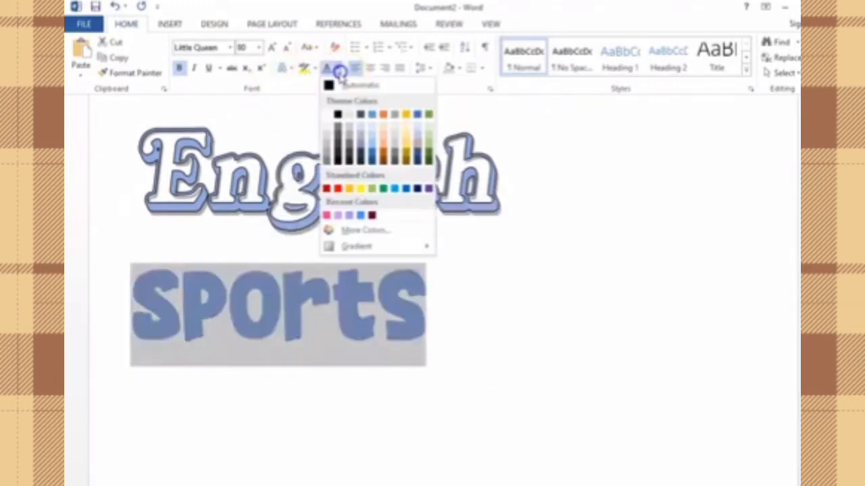
{"action": "left_click", "coordinate": [351, 228]}
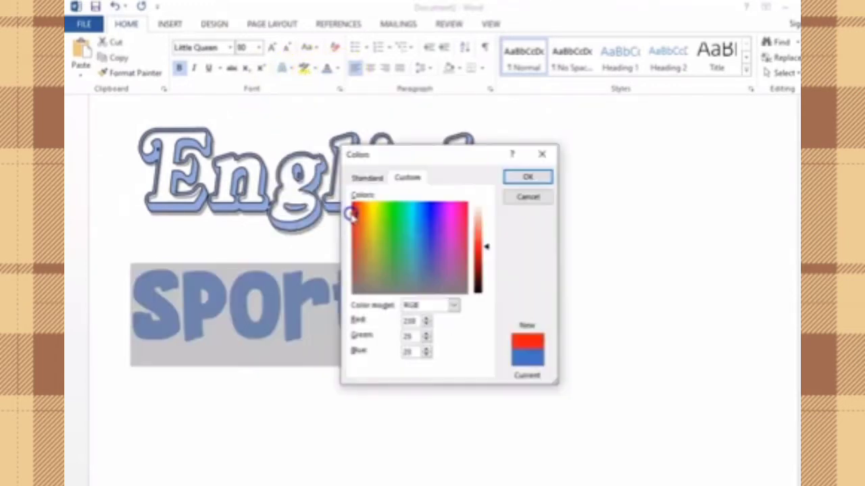
{"action": "left_click", "coordinate": [531, 181]}
{"action": "left_click", "coordinate": [238, 340]}
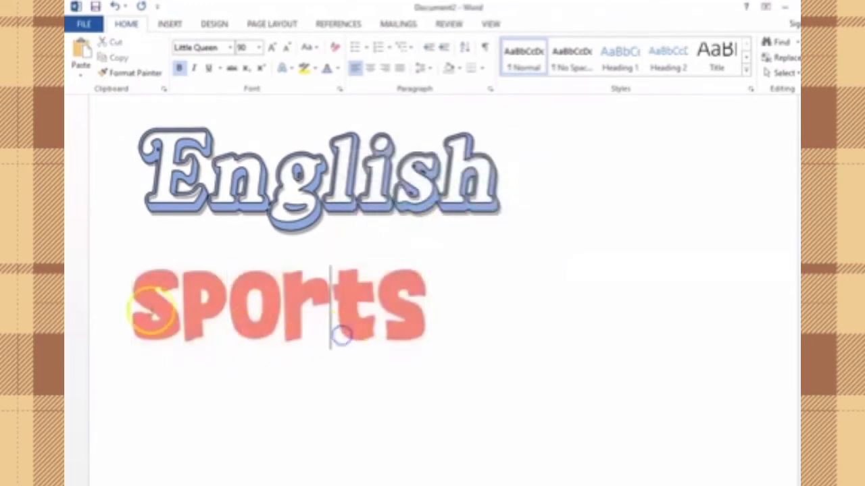
Apply a gradient variation to Sports and drag the dark Sports copy behind it
{"action": "left_click_drag", "start_coordinate": [154, 310], "coordinate": [441, 312]}
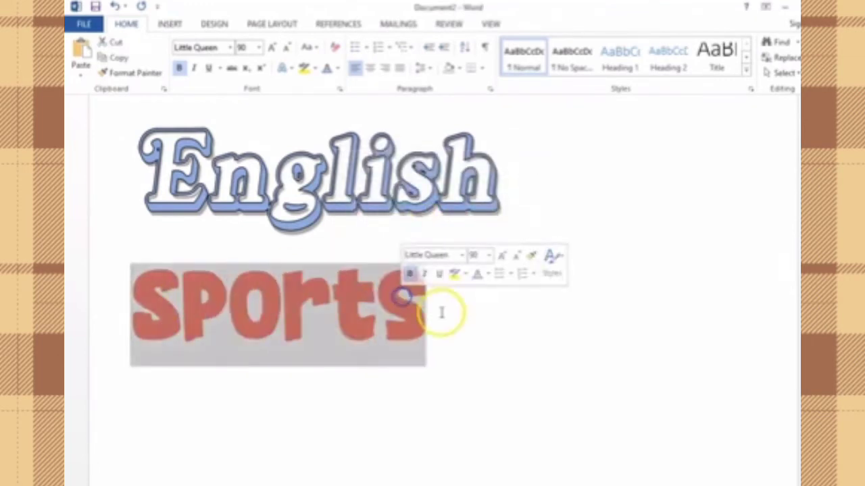
{"action": "left_click", "coordinate": [337, 68]}
{"action": "mouse_move", "coordinate": [341, 248]}
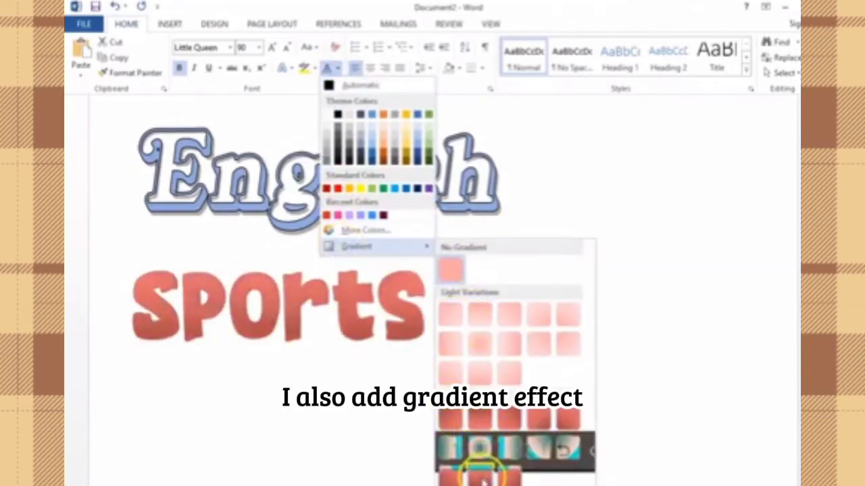
{"action": "left_click", "coordinate": [511, 451]}
{"action": "left_click", "coordinate": [442, 309]}
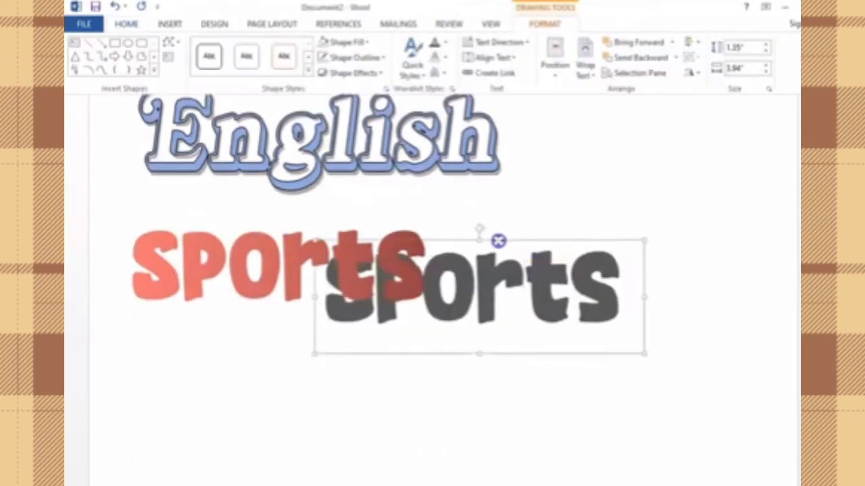
{"action": "left_click_drag", "start_coordinate": [539, 240], "coordinate": [334, 223]}
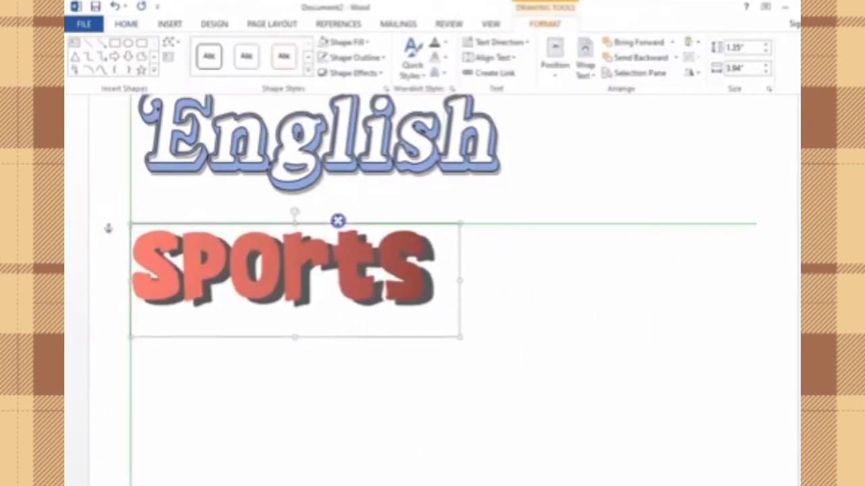
Type Health on a new line below Sports
{"action": "left_click", "coordinate": [497, 288]}
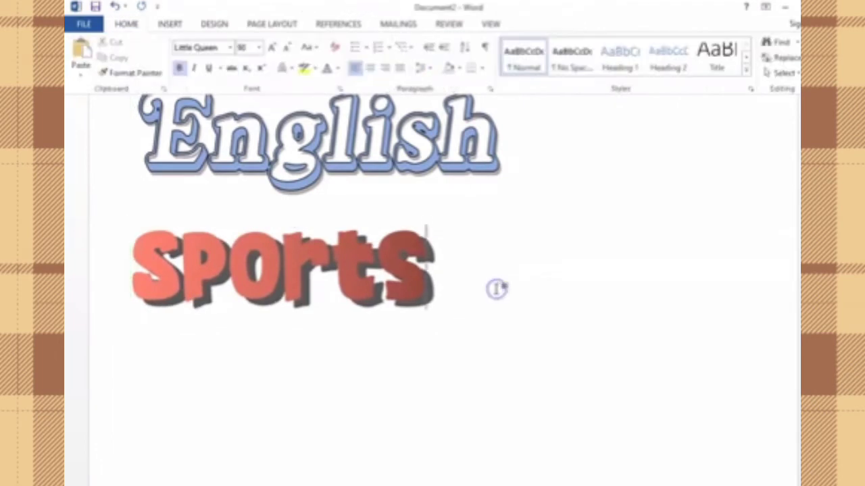
{"action": "key", "text": "Return"}
{"action": "type", "text": "Heal"}
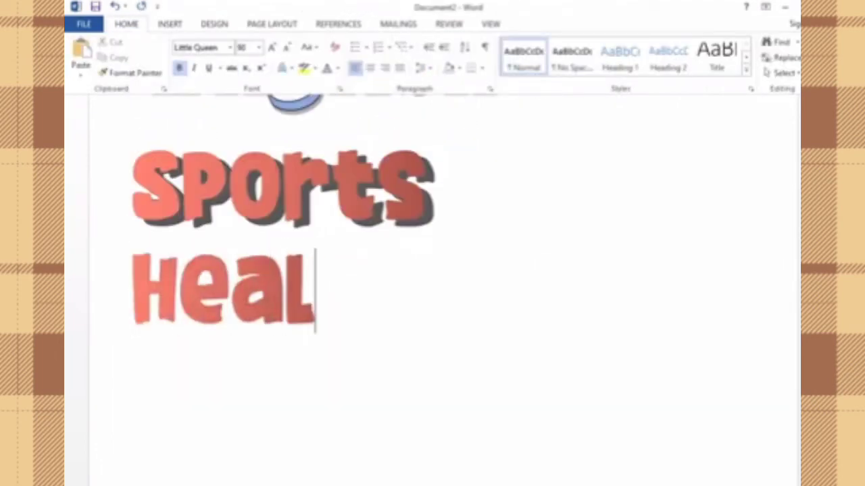
{"action": "type", "text": "th"}
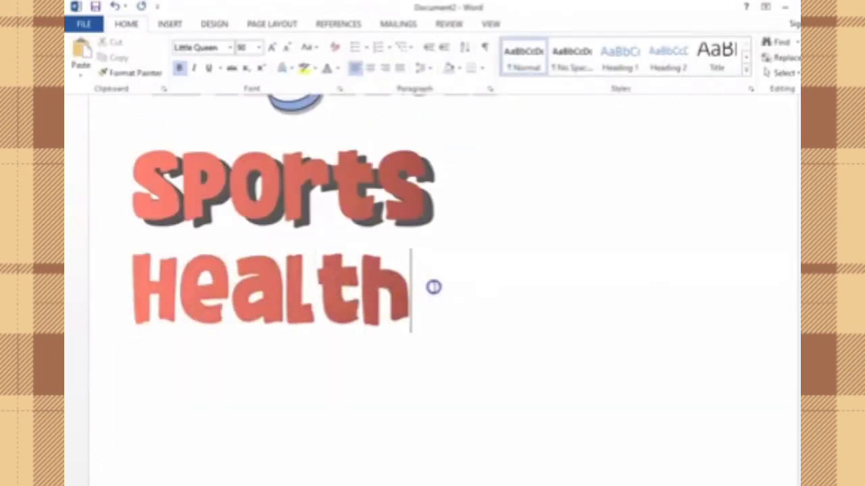
{"action": "left_click_drag", "start_coordinate": [433, 287], "coordinate": [132, 287]}
Give Health a dark outline and a light gold font colour
{"action": "left_click", "coordinate": [284, 67]}
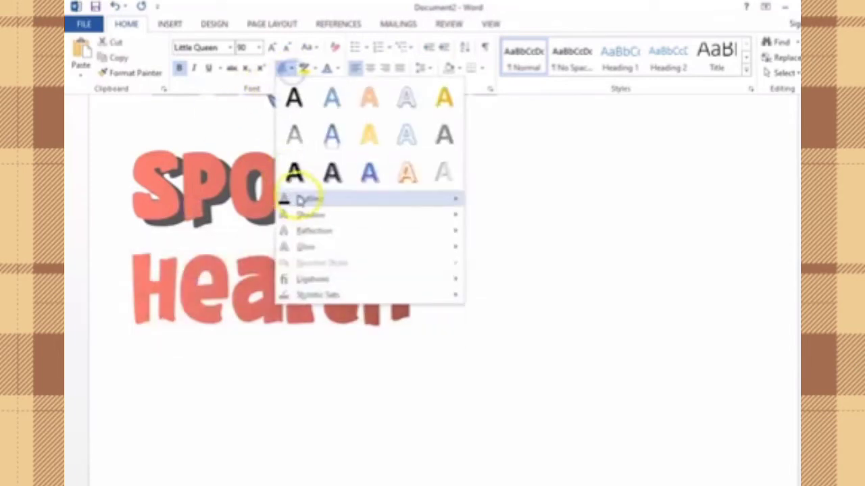
{"action": "mouse_move", "coordinate": [300, 198]}
{"action": "left_click", "coordinate": [481, 230]}
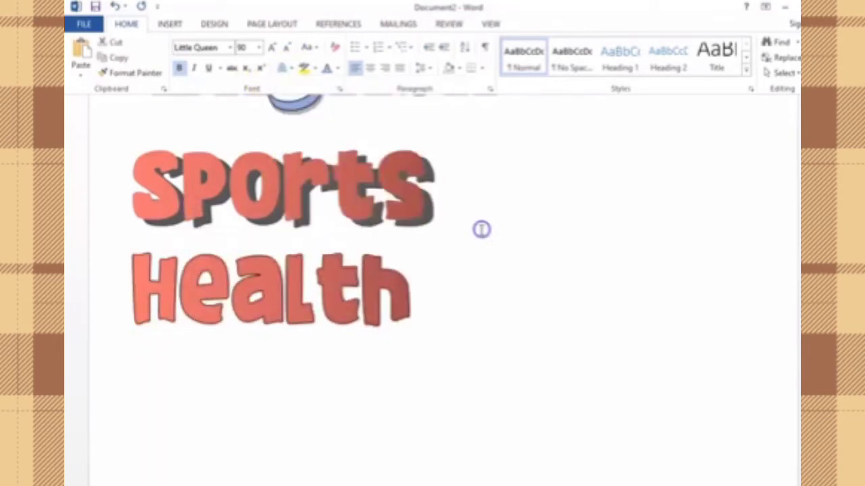
{"action": "left_click", "coordinate": [336, 68]}
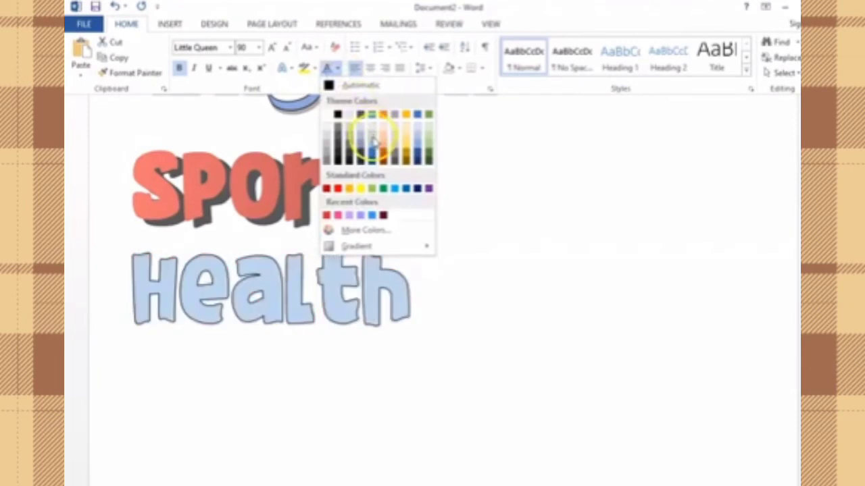
{"action": "left_click", "coordinate": [407, 130]}
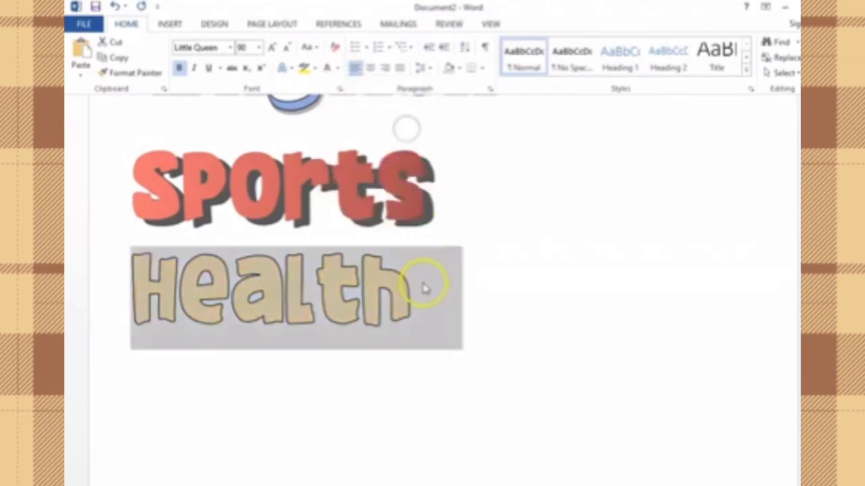
{"action": "left_click", "coordinate": [421, 284]}
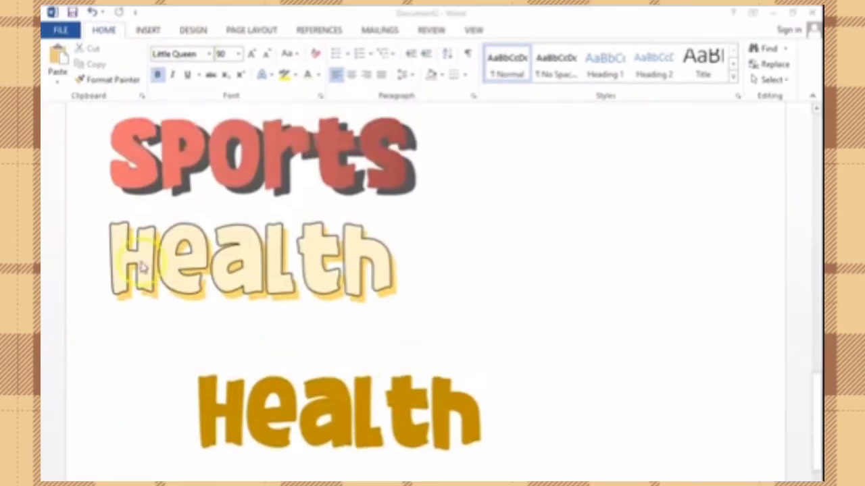
Colour the e of Health light yellow and the a orange-gold
{"action": "left_click_drag", "start_coordinate": [118, 257], "coordinate": [146, 256]}
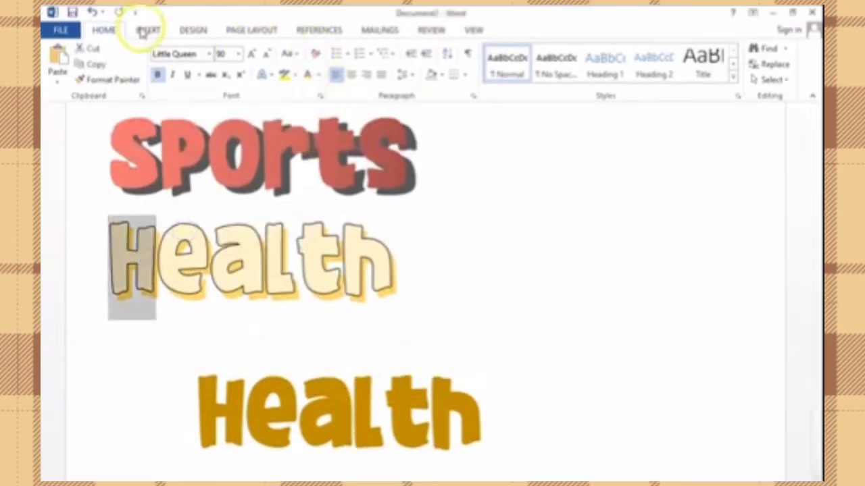
{"action": "left_click", "coordinate": [147, 30]}
{"action": "left_click", "coordinate": [103, 31]}
{"action": "left_click", "coordinate": [320, 75]}
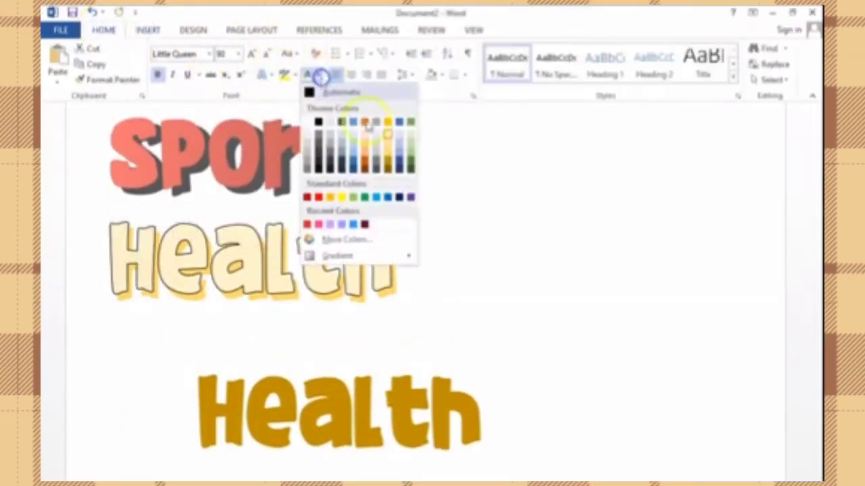
{"action": "left_click", "coordinate": [180, 251]}
{"action": "left_click", "coordinate": [161, 247]}
{"action": "mouse_move", "coordinate": [160, 247]}
{"action": "left_mouse_down"}
{"action": "mouse_move", "coordinate": [202, 229]}
{"action": "mouse_move", "coordinate": [246, 254]}
{"action": "left_mouse_up"}
{"action": "left_click", "coordinate": [321, 75]}
{"action": "left_click", "coordinate": [386, 139]}
{"action": "left_click", "coordinate": [318, 76]}
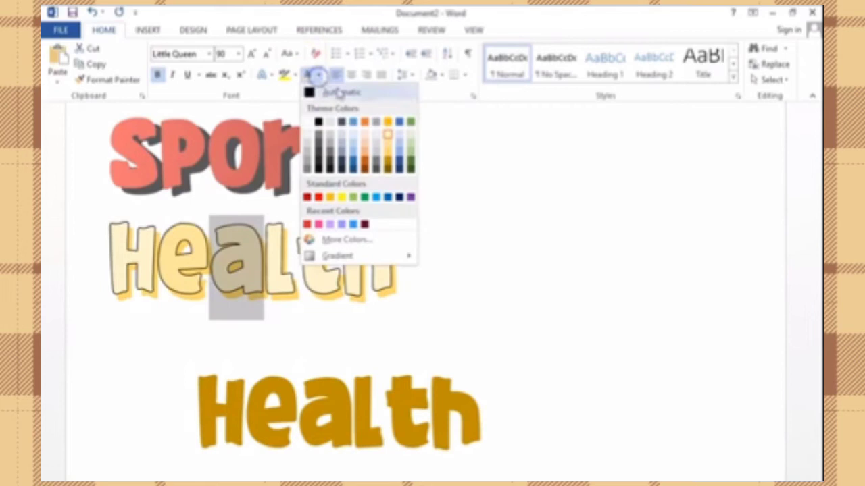
{"action": "left_click", "coordinate": [388, 150]}
Colour the l of Health dark orange and the t dark brown
{"action": "left_click_drag", "start_coordinate": [266, 232], "coordinate": [280, 235]}
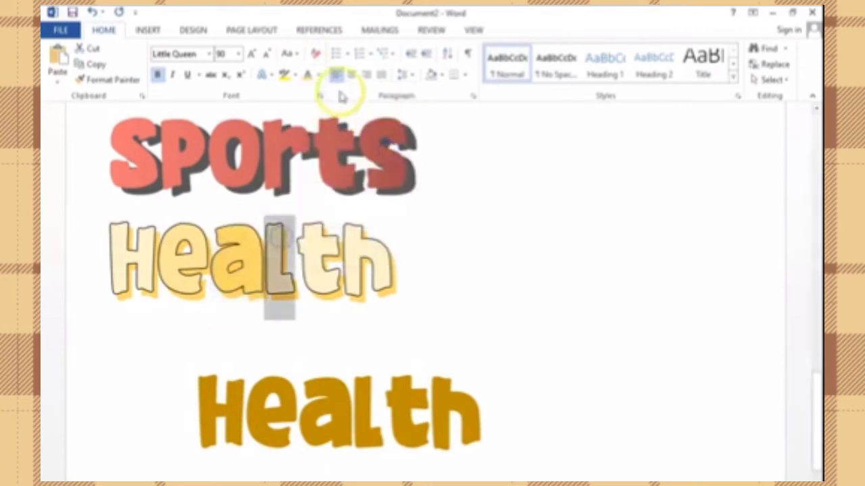
{"action": "left_click", "coordinate": [319, 76]}
{"action": "left_click", "coordinate": [384, 159]}
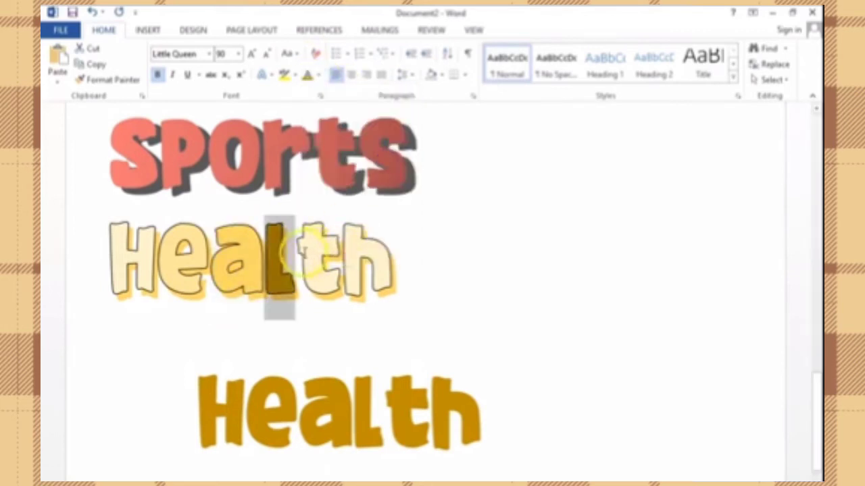
{"action": "left_click", "coordinate": [318, 75]}
{"action": "left_click", "coordinate": [315, 76]}
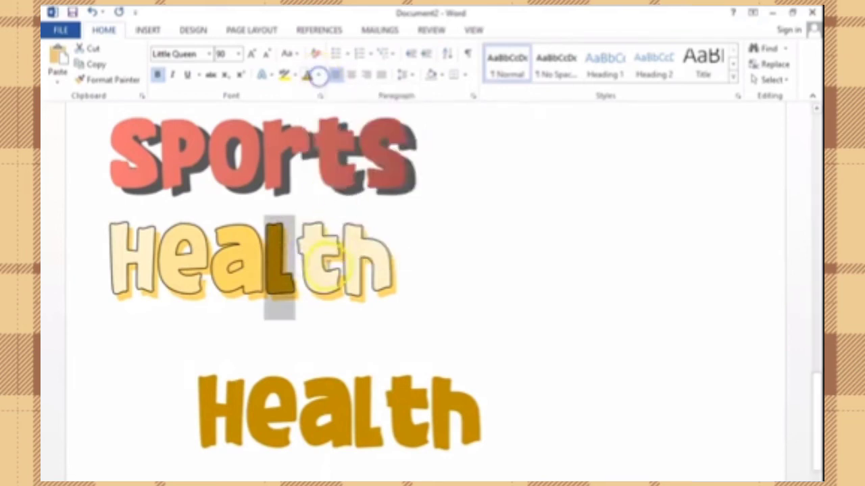
{"action": "left_click", "coordinate": [305, 261]}
{"action": "left_click_drag", "start_coordinate": [305, 261], "coordinate": [339, 261]}
{"action": "left_click", "coordinate": [318, 75]}
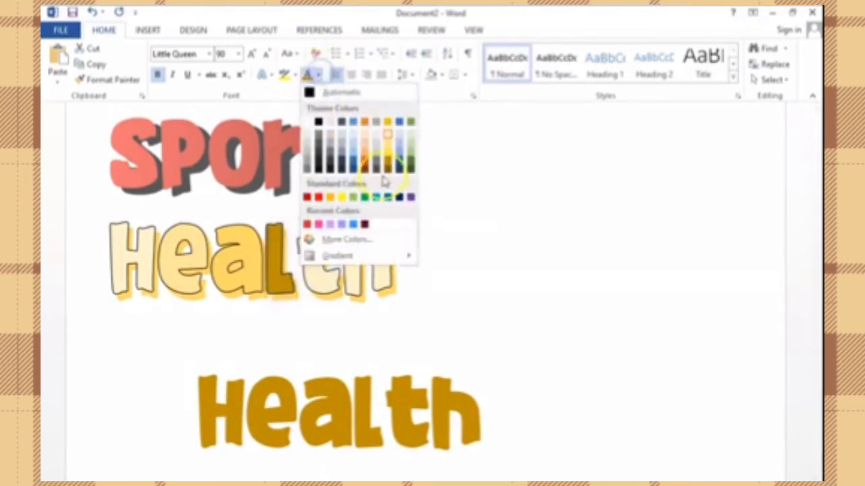
{"action": "left_click", "coordinate": [389, 173]}
Recolour the l orange, the t dark gold and the h dark gold-brown
{"action": "left_click", "coordinate": [345, 265]}
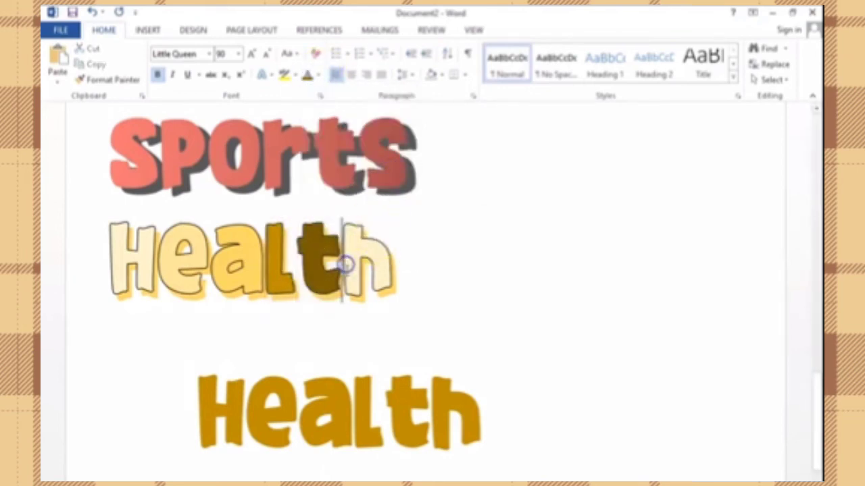
{"action": "left_click_drag", "start_coordinate": [346, 274], "coordinate": [367, 260]}
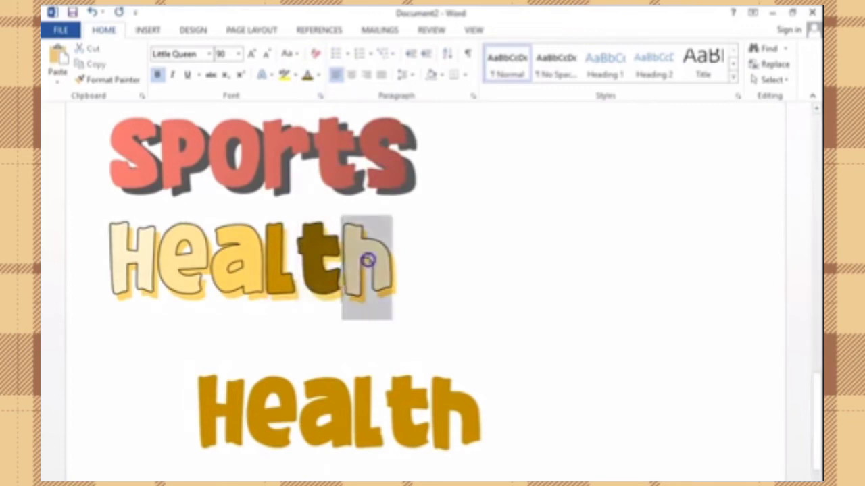
{"action": "left_click", "coordinate": [319, 75]}
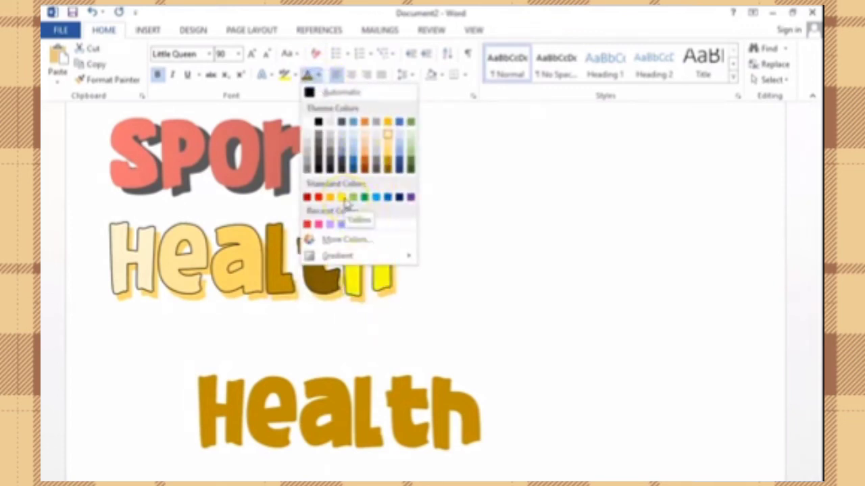
{"action": "left_click", "coordinate": [387, 133]}
{"action": "left_click_drag", "start_coordinate": [263, 267], "coordinate": [296, 267]}
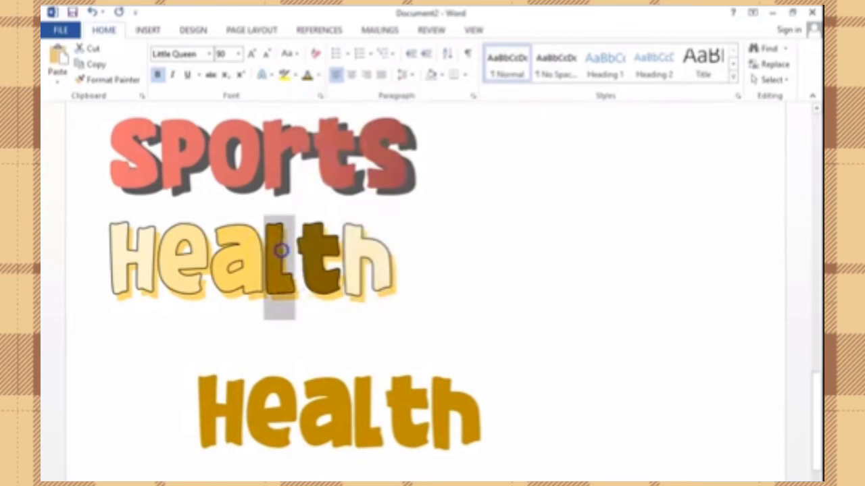
{"action": "left_click", "coordinate": [318, 75]}
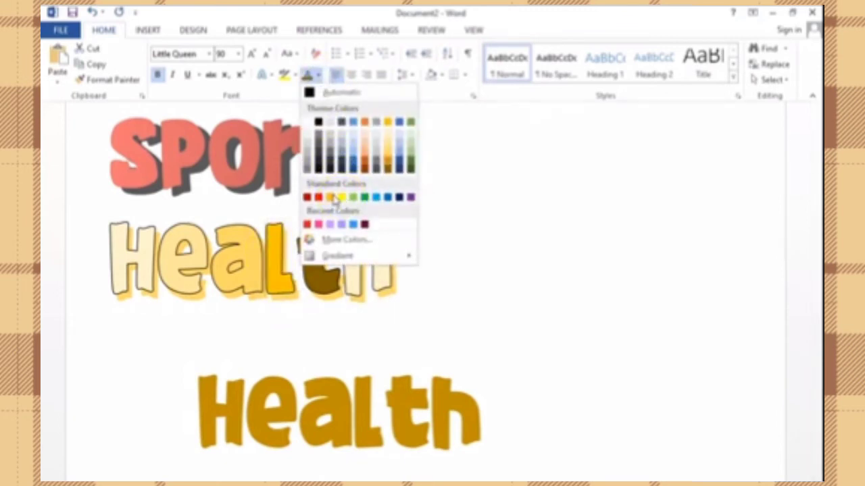
{"action": "left_click", "coordinate": [331, 197]}
{"action": "left_click_drag", "start_coordinate": [298, 255], "coordinate": [371, 251]}
{"action": "left_click", "coordinate": [321, 77]}
{"action": "left_click", "coordinate": [387, 160]}
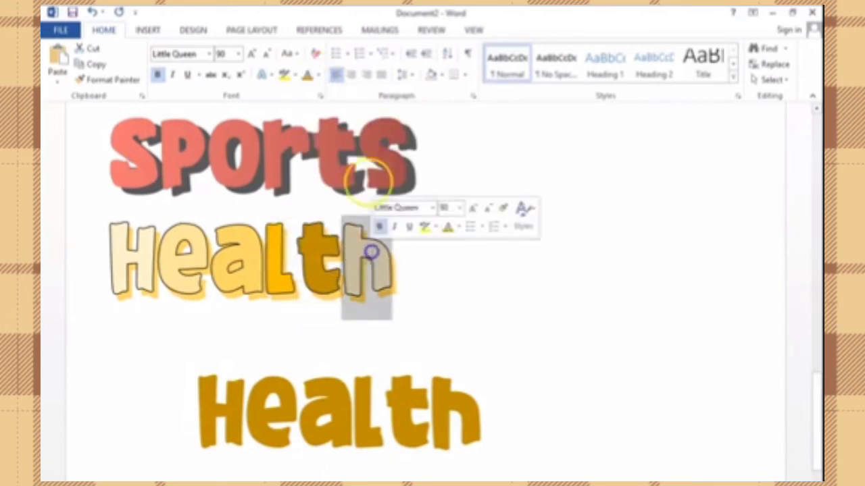
{"action": "left_click", "coordinate": [318, 75]}
{"action": "left_click", "coordinate": [382, 174]}
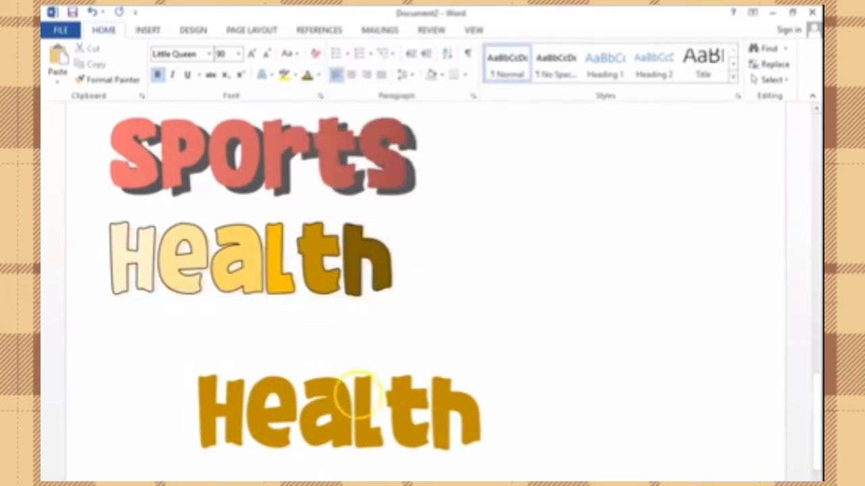
Fill the lower Health WordArt solid black and drag it behind the coloured Health as a shadow
{"action": "left_click", "coordinate": [358, 368]}
{"action": "left_click", "coordinate": [529, 30]}
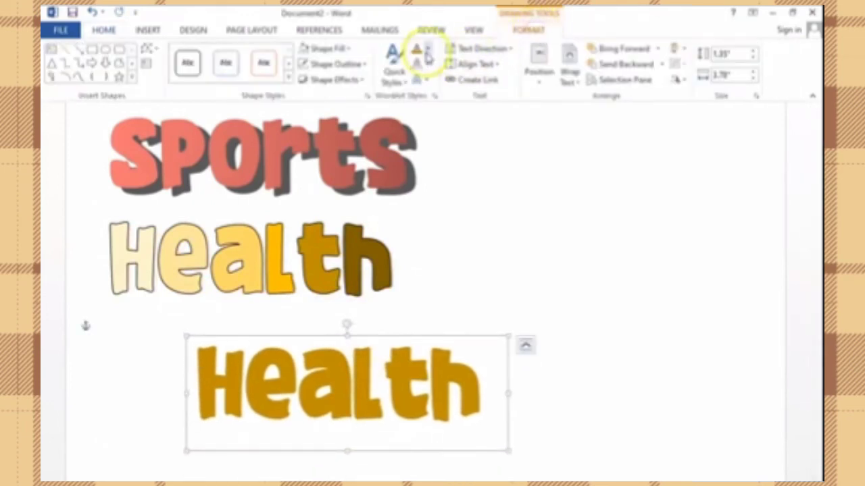
{"action": "left_click", "coordinate": [427, 53]}
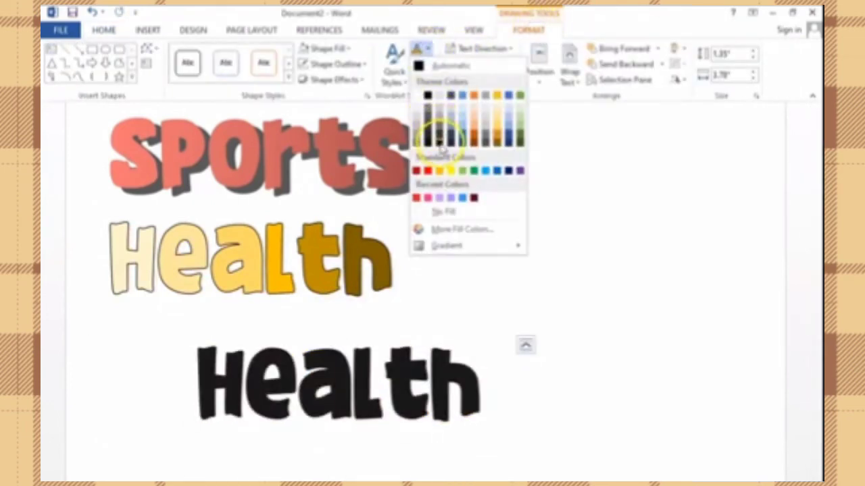
{"action": "left_click", "coordinate": [426, 94]}
{"action": "mouse_move", "coordinate": [411, 384]}
{"action": "left_mouse_down"}
{"action": "mouse_move", "coordinate": [306, 208]}
{"action": "mouse_move", "coordinate": [321, 208]}
{"action": "left_mouse_up"}
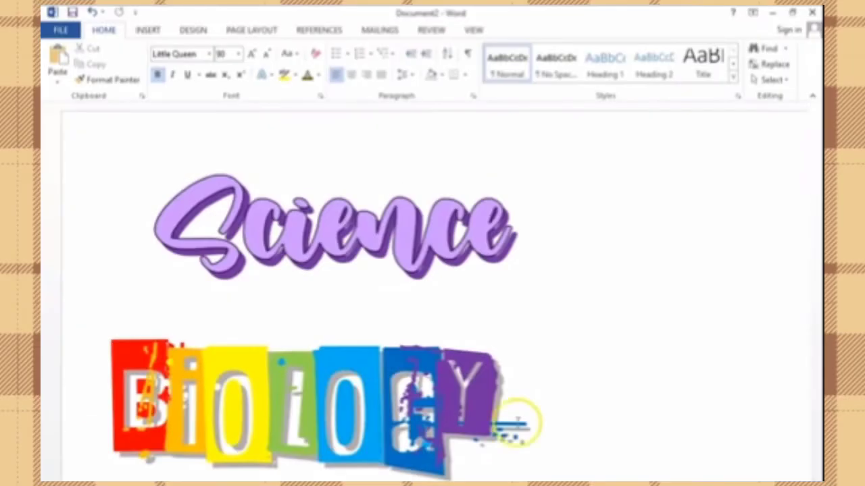
Scroll down through the titles from Science past Sports and Health to the Dafonts.com page
{"action": "scroll", "coordinate": [560, 398], "scroll_direction": "down", "scroll_amount": 3}
{"action": "scroll", "coordinate": [560, 397], "scroll_direction": "down", "scroll_amount": 1}
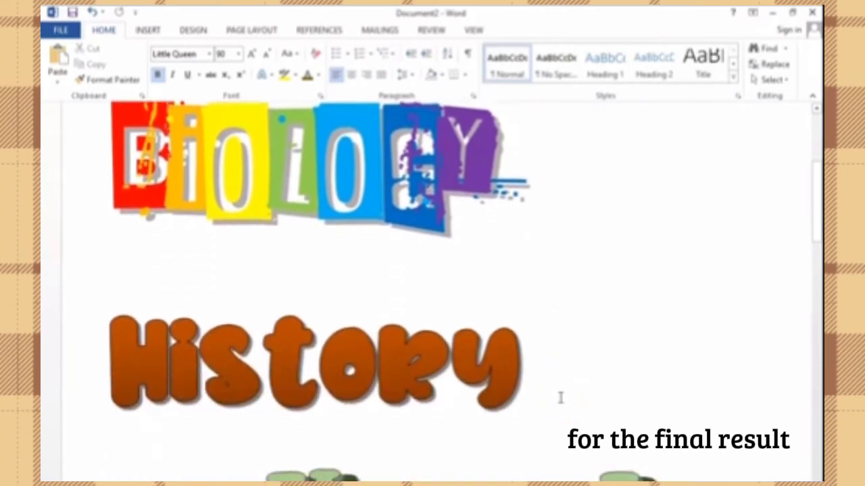
{"action": "scroll", "coordinate": [560, 398], "scroll_direction": "down", "scroll_amount": 2}
{"action": "scroll", "coordinate": [560, 398], "scroll_direction": "down", "scroll_amount": 1}
{"action": "scroll", "coordinate": [492, 405], "scroll_direction": "down", "scroll_amount": 1}
{"action": "scroll", "coordinate": [492, 405], "scroll_direction": "down", "scroll_amount": 2}
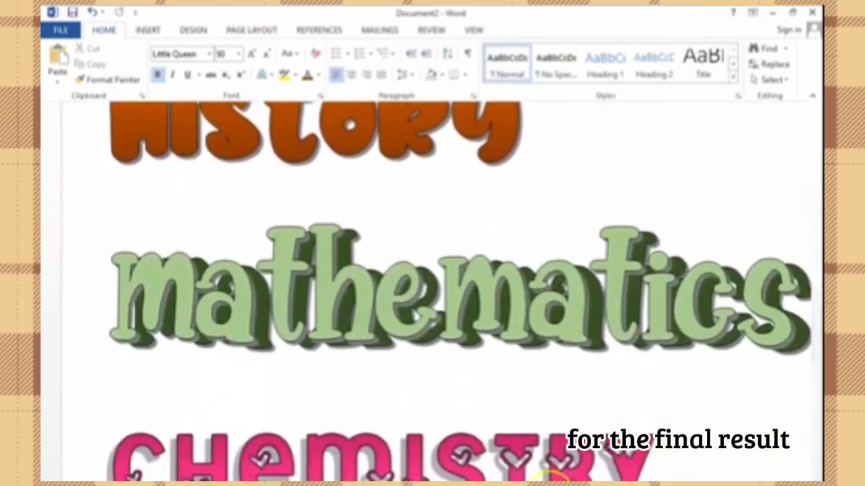
{"action": "scroll", "coordinate": [492, 405], "scroll_direction": "down", "scroll_amount": 1}
{"action": "scroll", "coordinate": [491, 405], "scroll_direction": "down", "scroll_amount": 2}
{"action": "scroll", "coordinate": [491, 406], "scroll_direction": "down", "scroll_amount": 2}
{"action": "scroll", "coordinate": [492, 406], "scroll_direction": "down", "scroll_amount": 2}
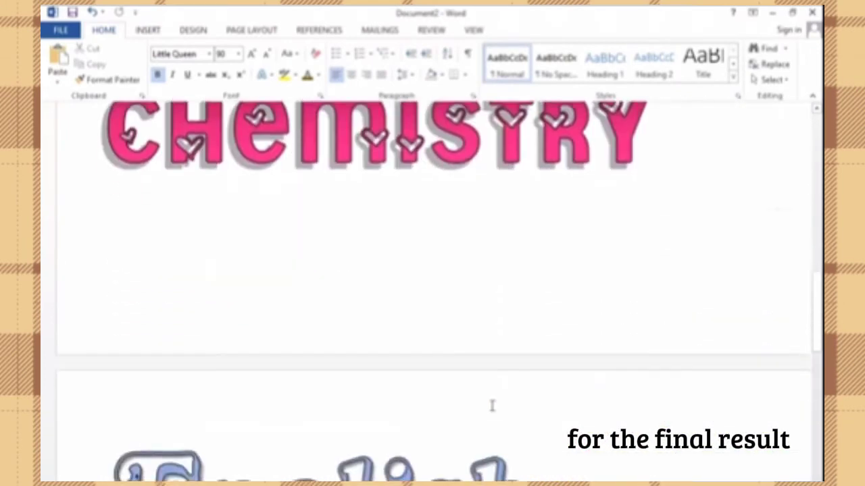
{"action": "scroll", "coordinate": [491, 405], "scroll_direction": "down", "scroll_amount": 3}
{"action": "scroll", "coordinate": [492, 405], "scroll_direction": "down", "scroll_amount": 1}
{"action": "scroll", "coordinate": [492, 405], "scroll_direction": "down", "scroll_amount": 2}
{"action": "scroll", "coordinate": [492, 405], "scroll_direction": "down", "scroll_amount": 1}
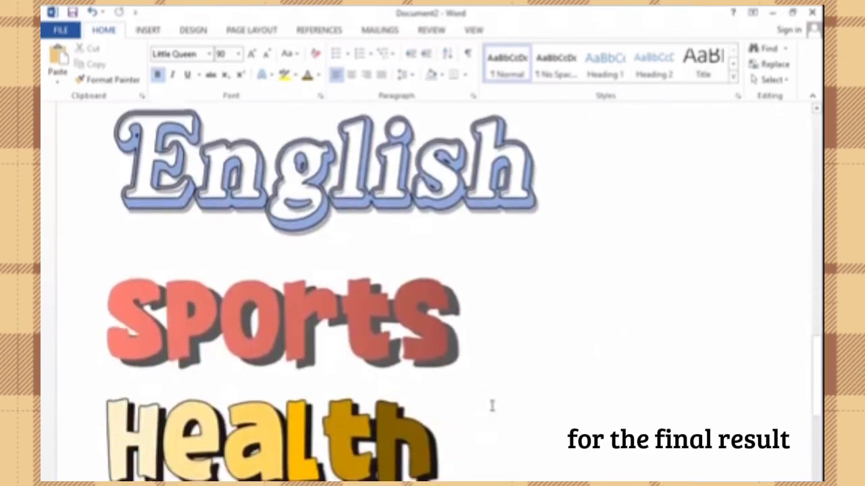
{"action": "scroll", "coordinate": [492, 406], "scroll_direction": "down", "scroll_amount": 1}
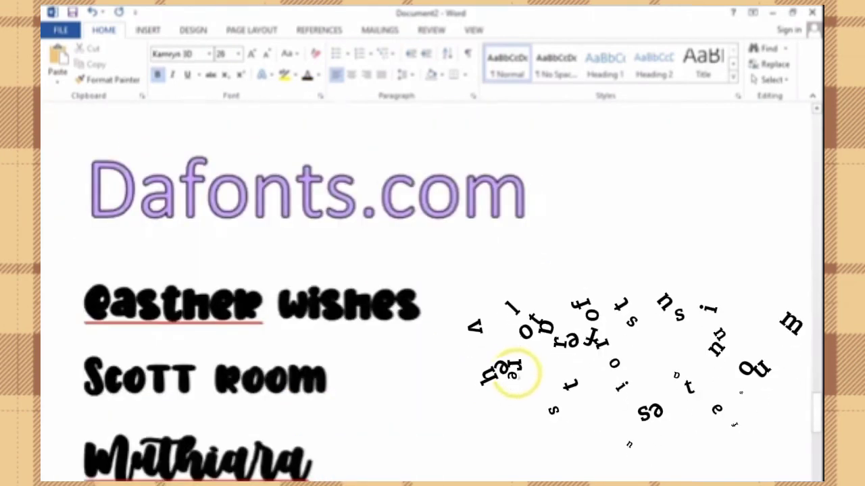
{"action": "scroll", "coordinate": [514, 372], "scroll_direction": "down", "scroll_amount": 2}
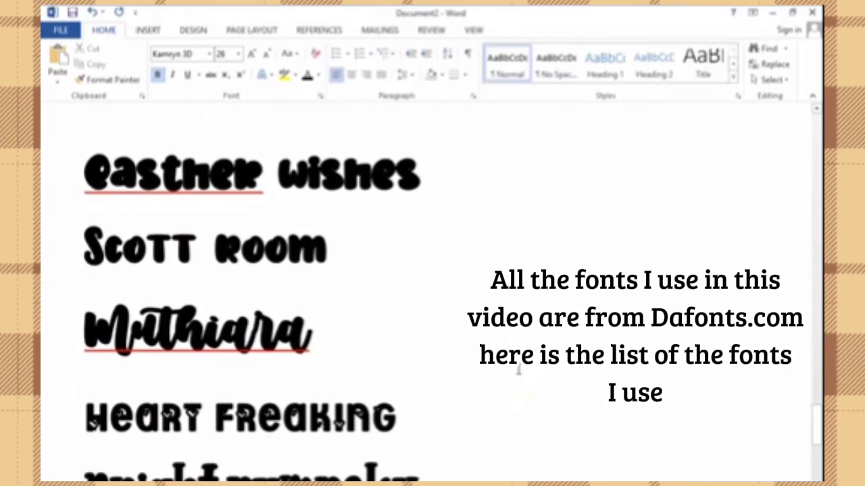
{"action": "scroll", "coordinate": [518, 370], "scroll_direction": "down", "scroll_amount": 2}
{"action": "scroll", "coordinate": [519, 370], "scroll_direction": "down", "scroll_amount": 1}
{"action": "scroll", "coordinate": [519, 371], "scroll_direction": "down", "scroll_amount": 1}
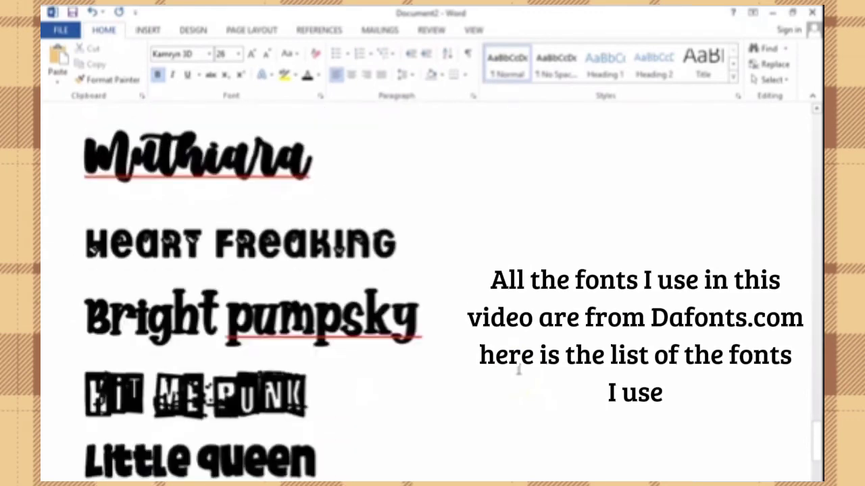
{"action": "scroll", "coordinate": [519, 370], "scroll_direction": "down", "scroll_amount": 1}
{"action": "scroll", "coordinate": [519, 371], "scroll_direction": "down", "scroll_amount": 3}
{"action": "scroll", "coordinate": [519, 370], "scroll_direction": "up", "scroll_amount": 2}
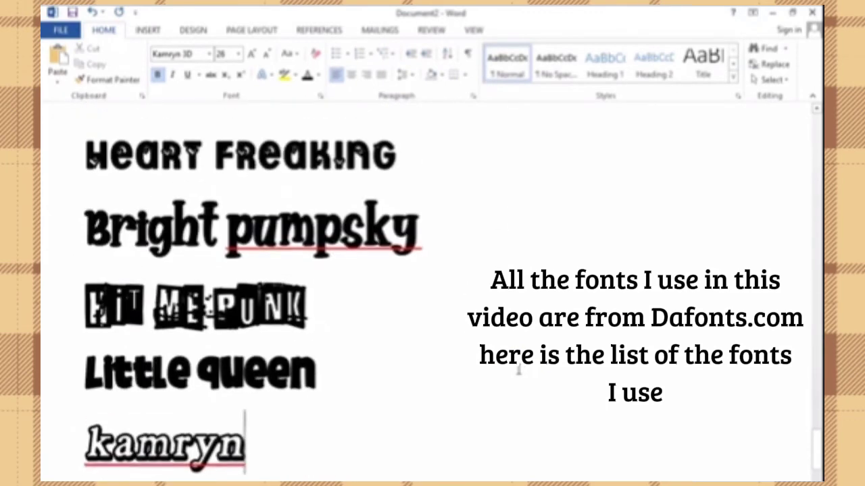
{"action": "scroll", "coordinate": [519, 370], "scroll_direction": "up", "scroll_amount": 2}
{"action": "scroll", "coordinate": [519, 370], "scroll_direction": "up", "scroll_amount": 1}
{"action": "scroll", "coordinate": [519, 370], "scroll_direction": "up", "scroll_amount": 1}
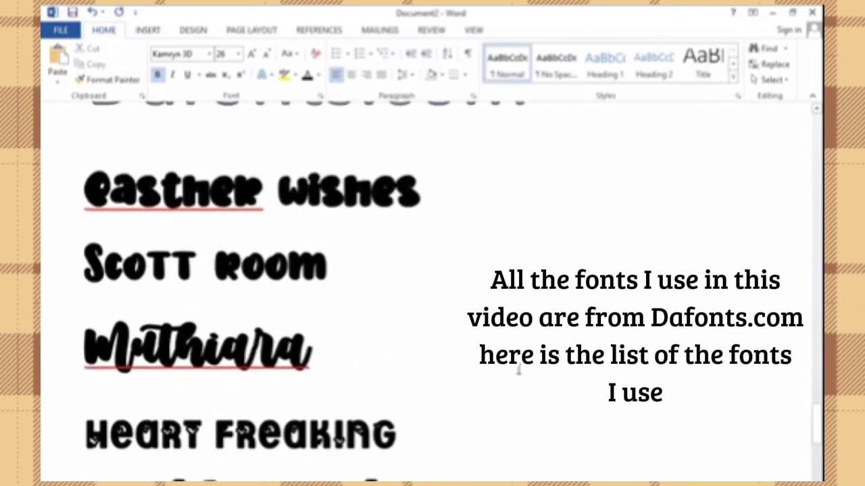
{"action": "scroll", "coordinate": [519, 370], "scroll_direction": "up", "scroll_amount": 2}
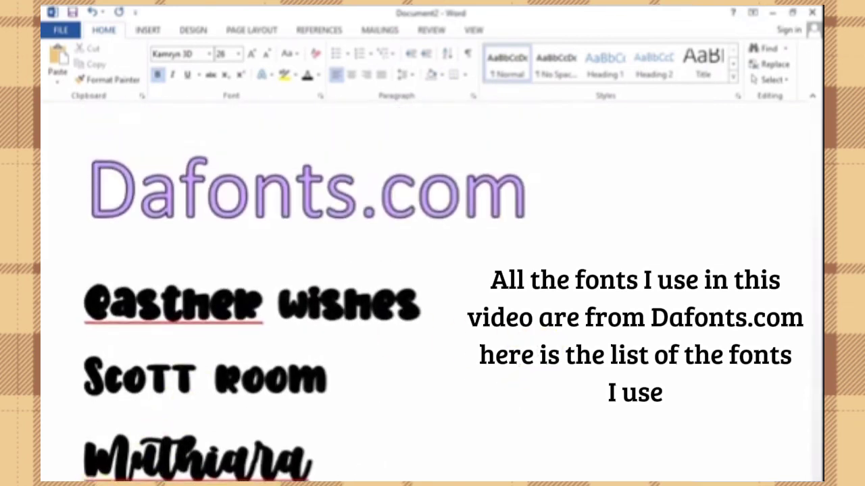